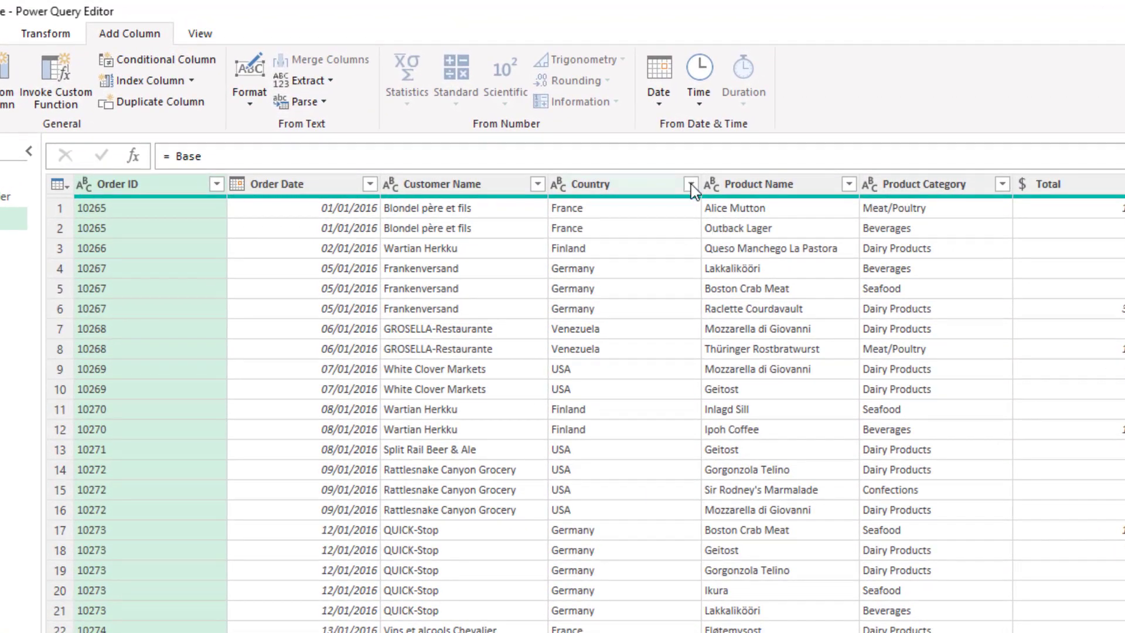
- Add a Text Filters > Equals condition on Country with the value germany
left_click(690, 184)
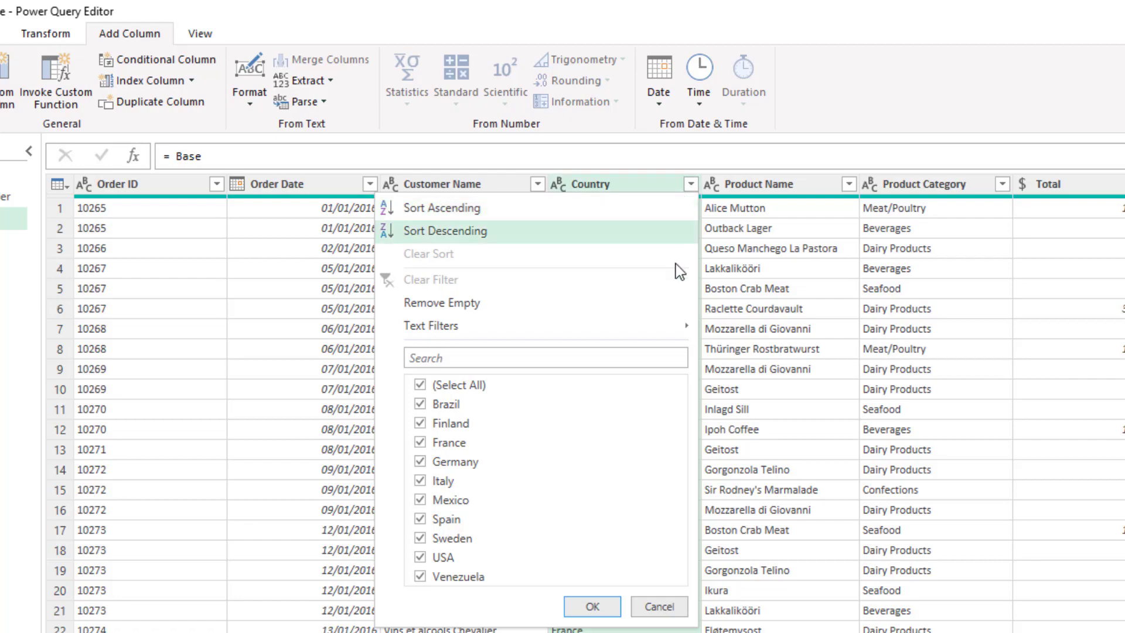
mouse_move(670, 325)
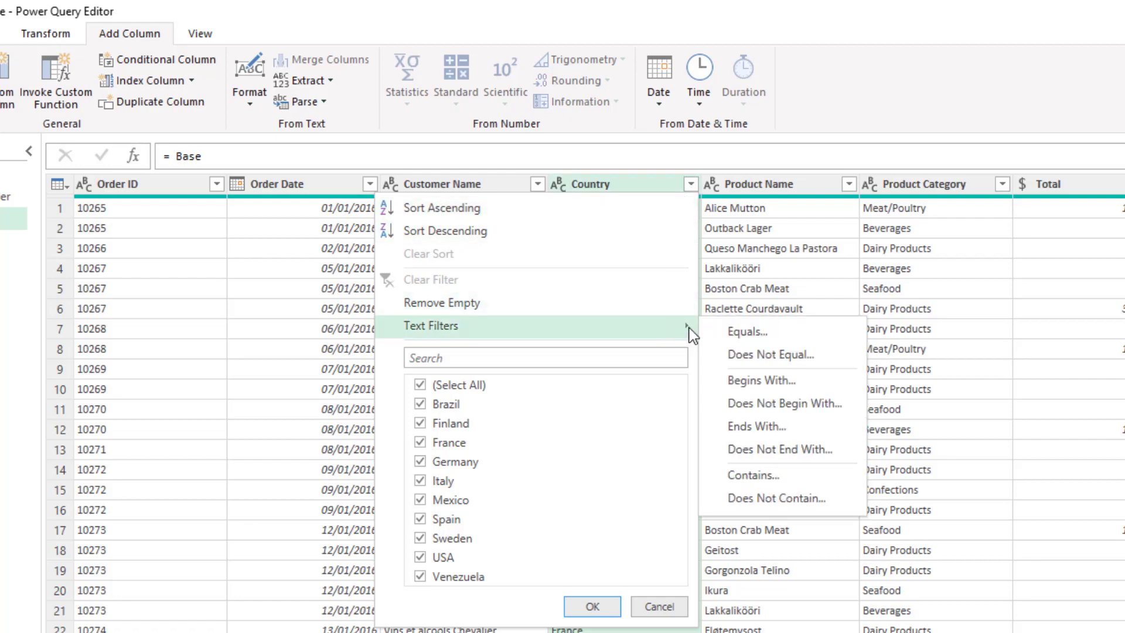
left_click(772, 337)
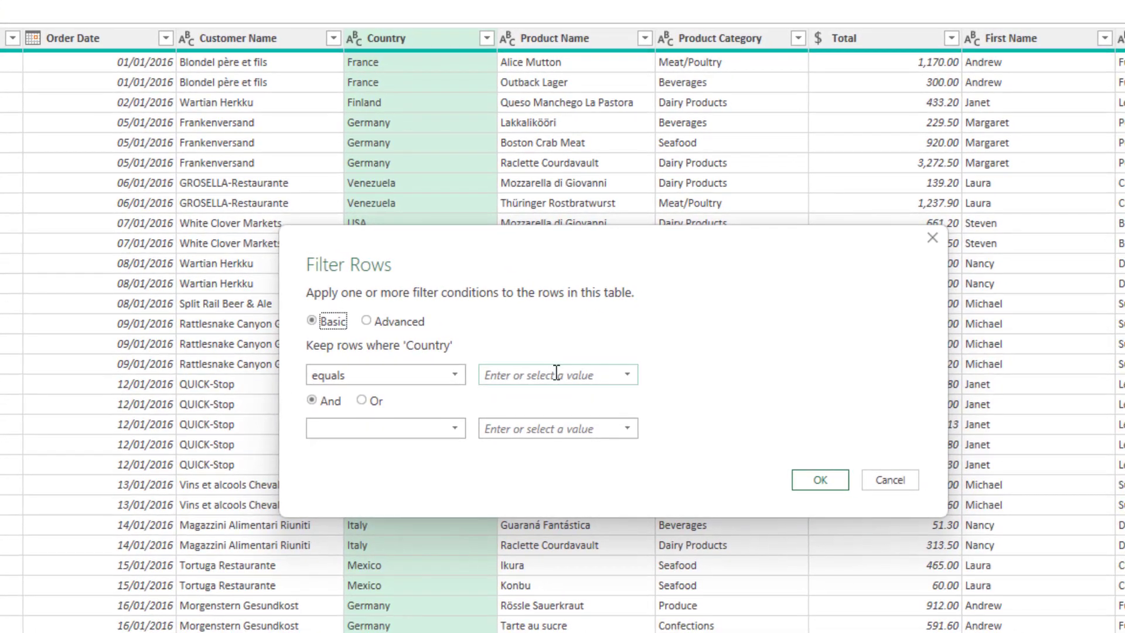
left_click(625, 425)
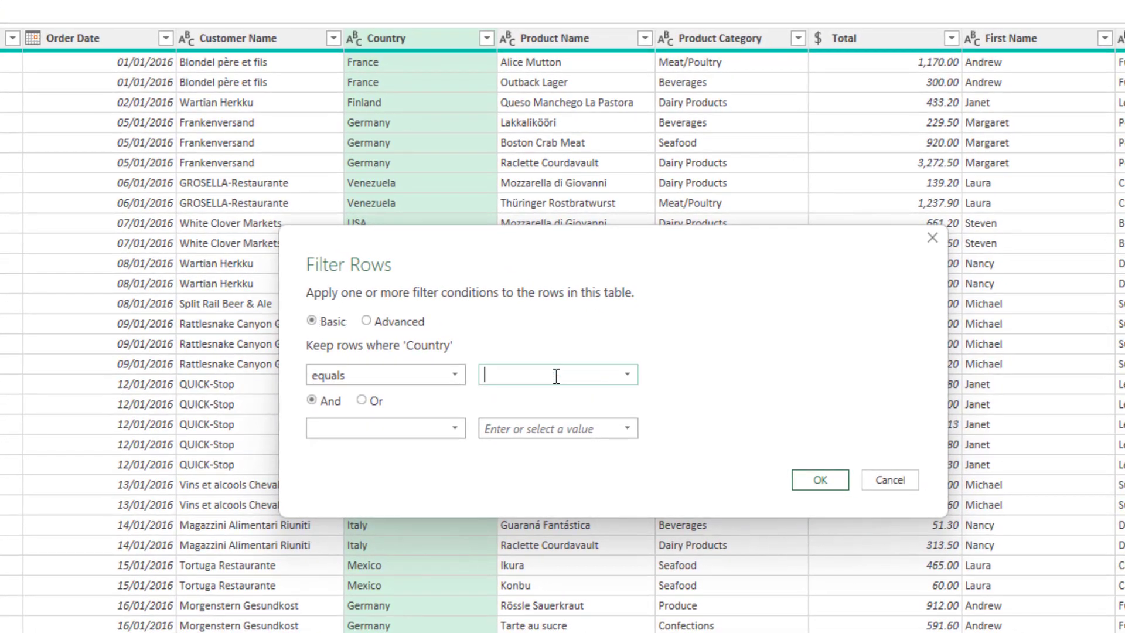
type("germany")
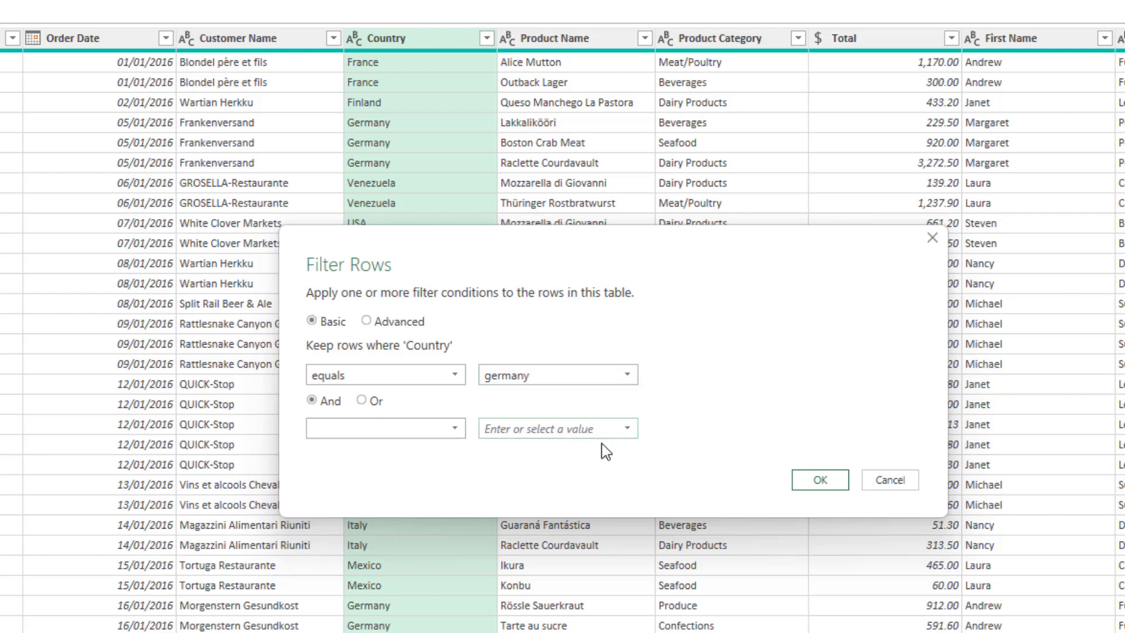
left_click(798, 484)
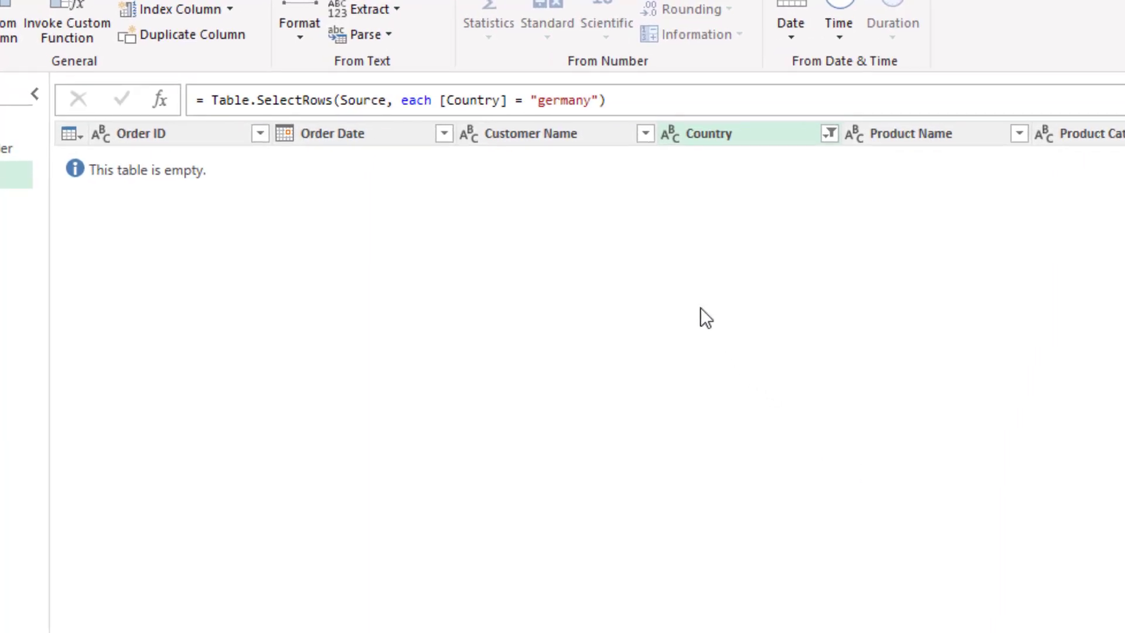
- Wrap [Country] in Text.Contains, replacing the equals sign with a comma
left_click(498, 113)
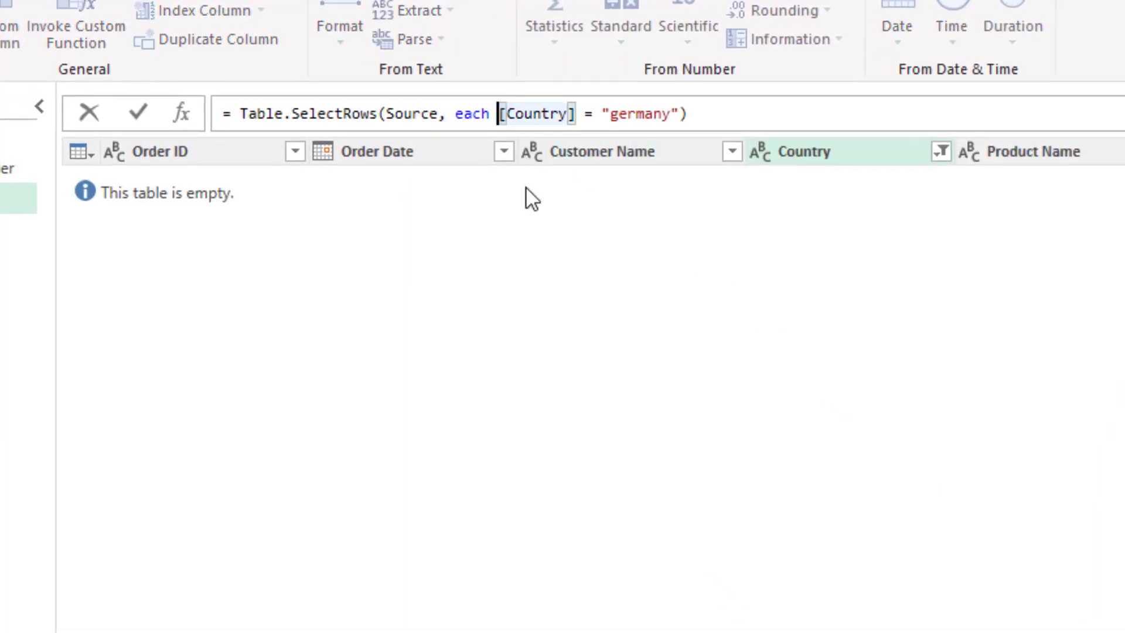
type("tex")
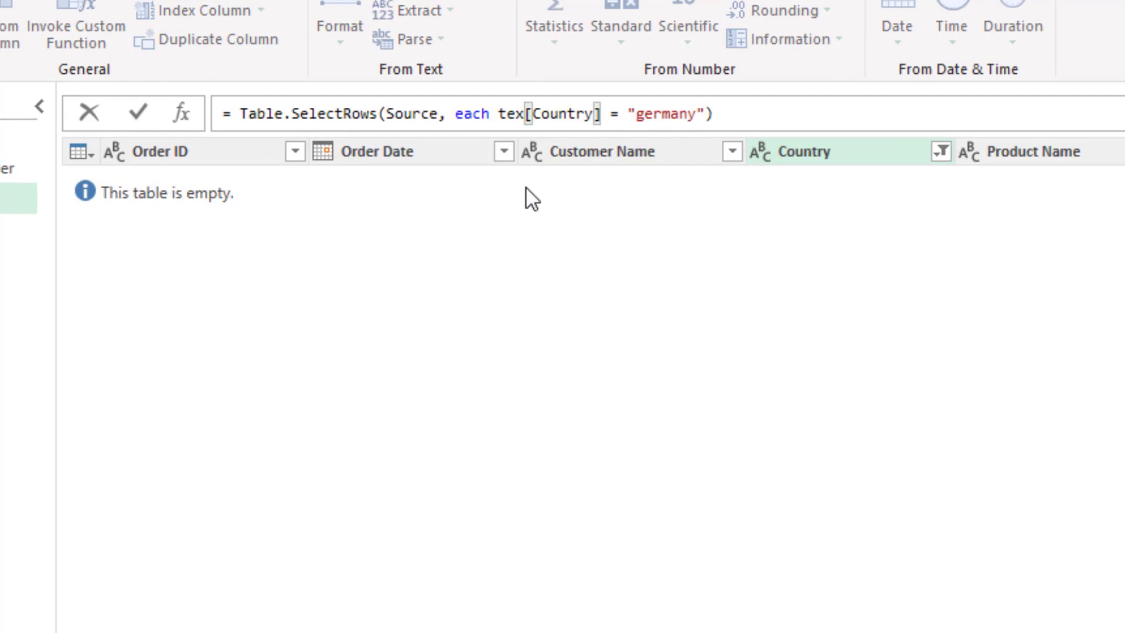
type("t.c")
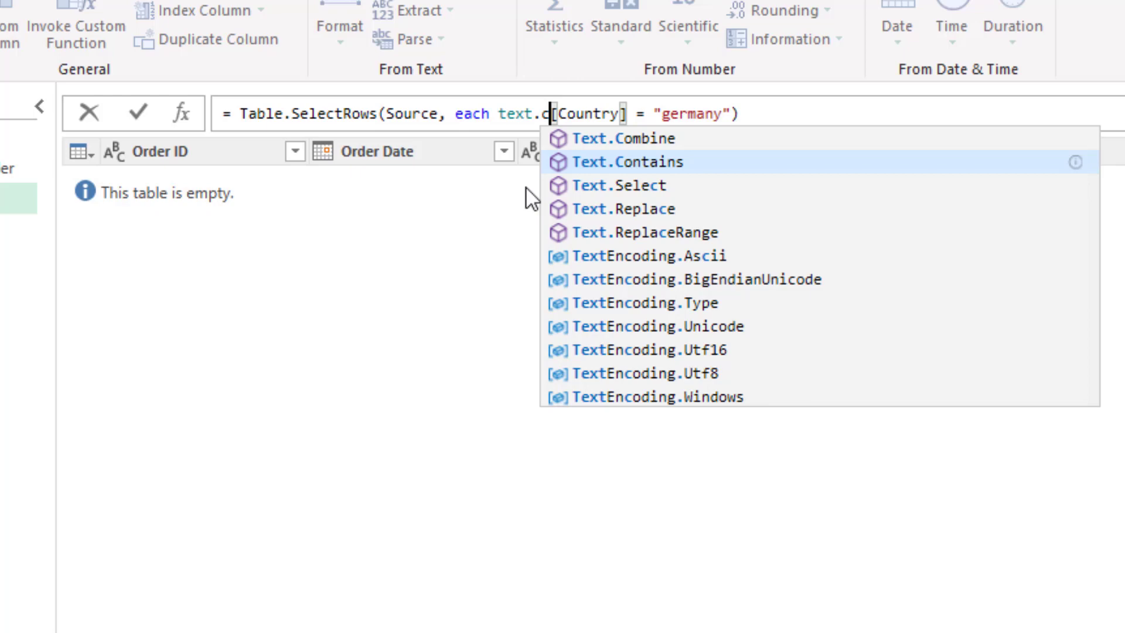
key("Tab")
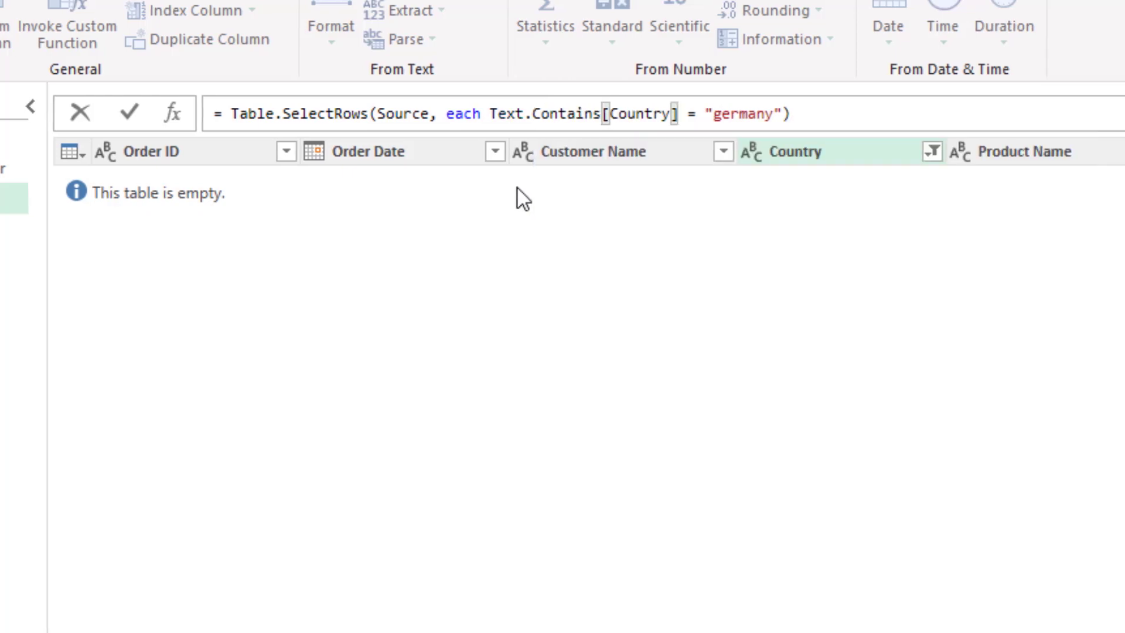
type("(")
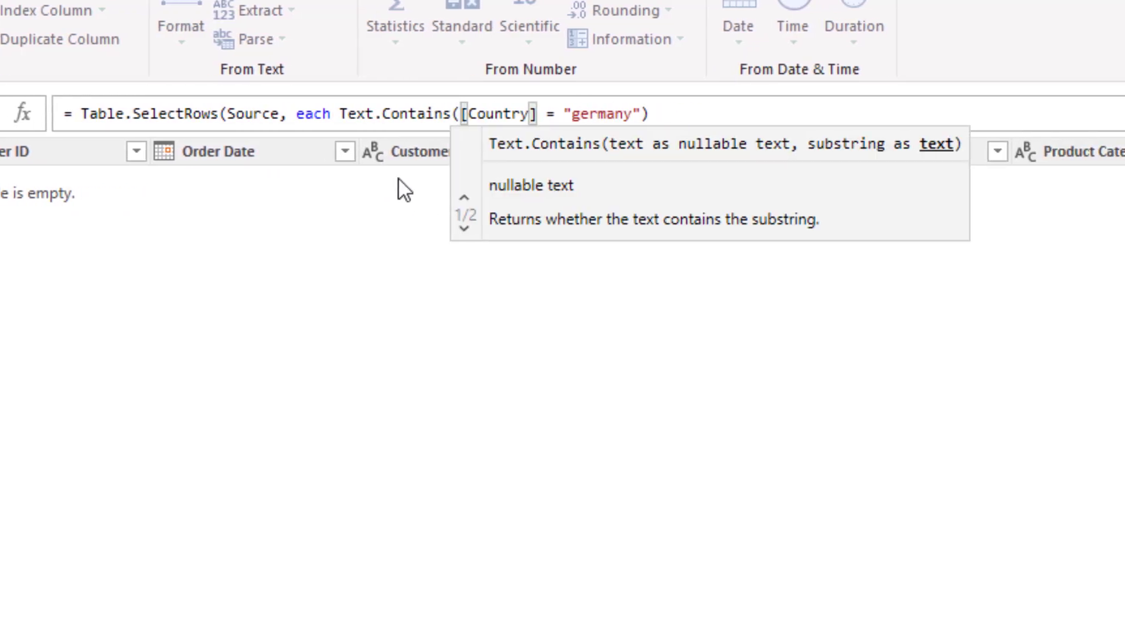
left_click(536, 115, "shift")
type(",")
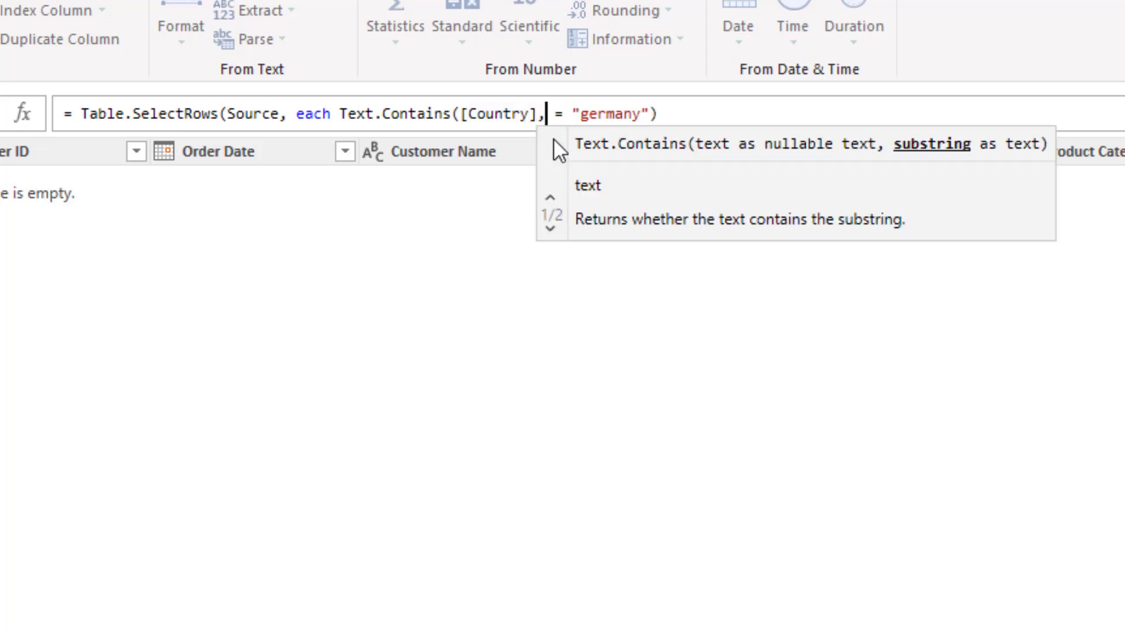
key("Delete")
key("Delete")
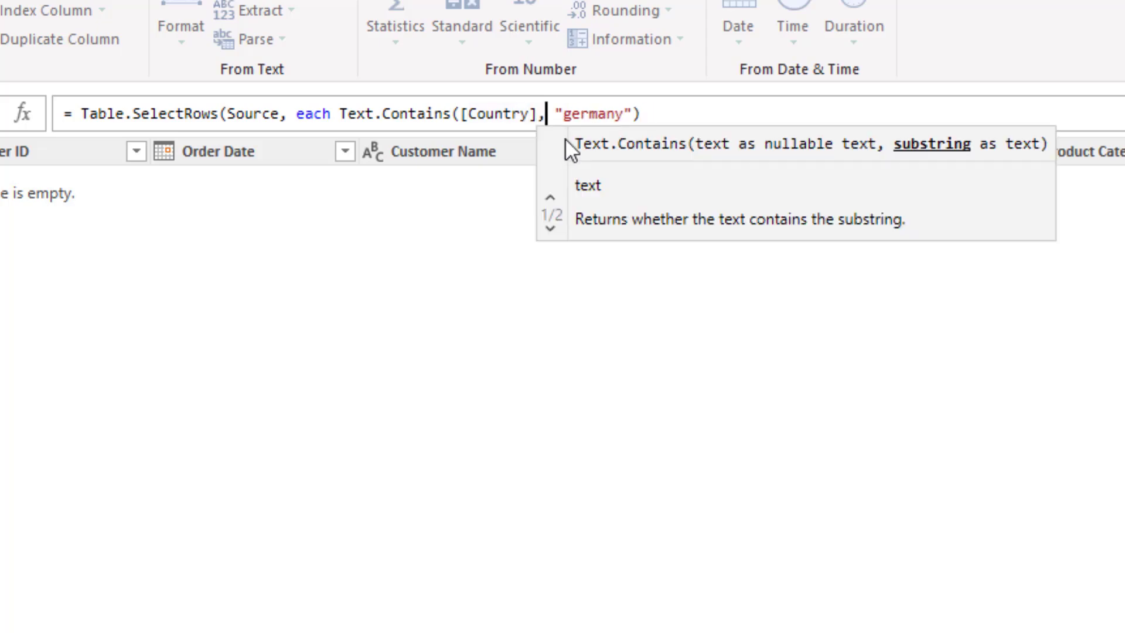
- Add Comparer.OrdinalIgnoreCase as the third argument and close the parenthesis
left_click(633, 114)
type(",")
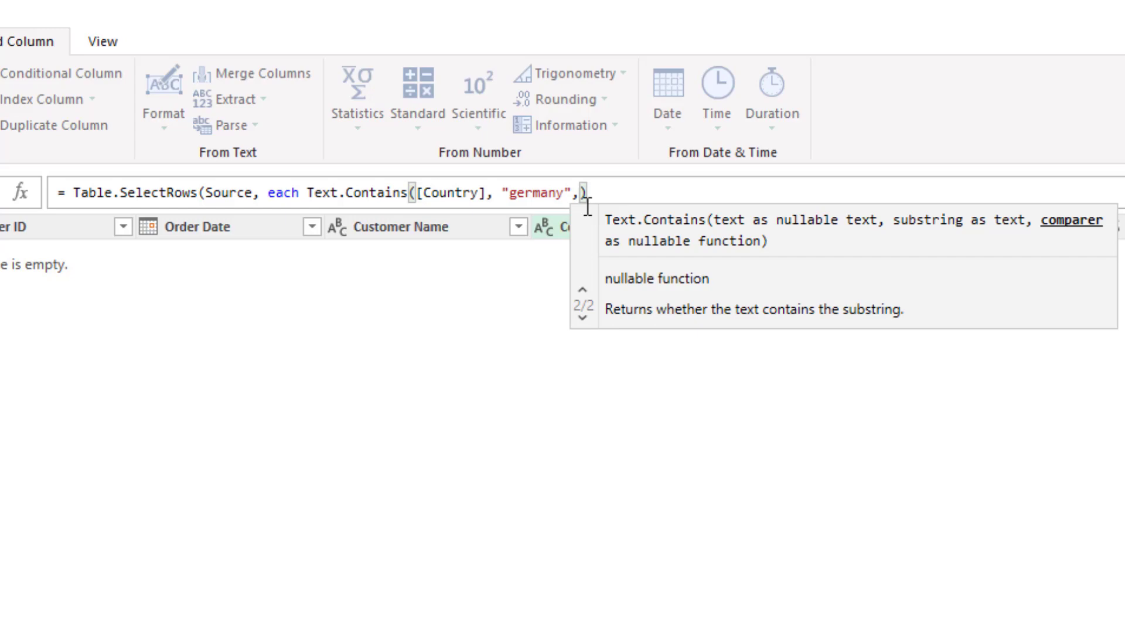
type("com")
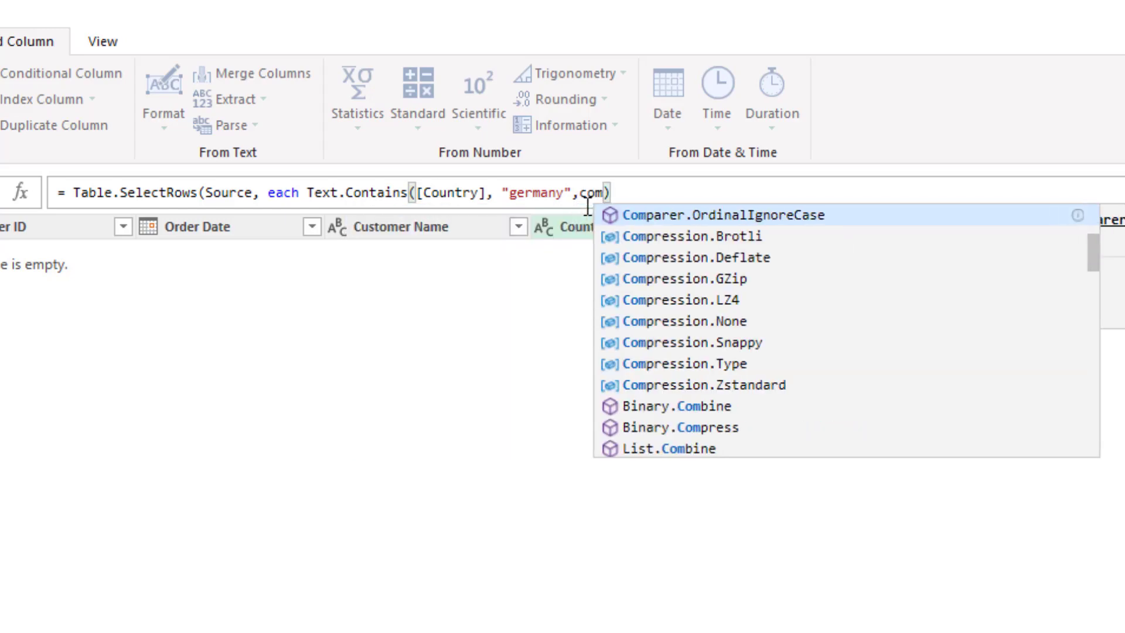
key("Tab")
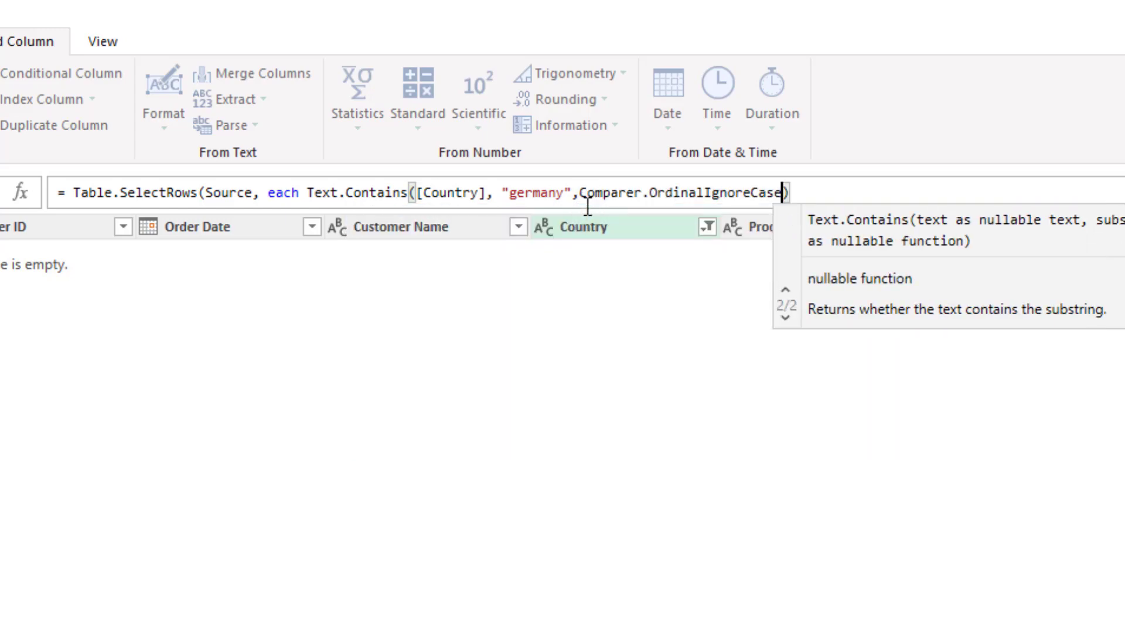
type(")")
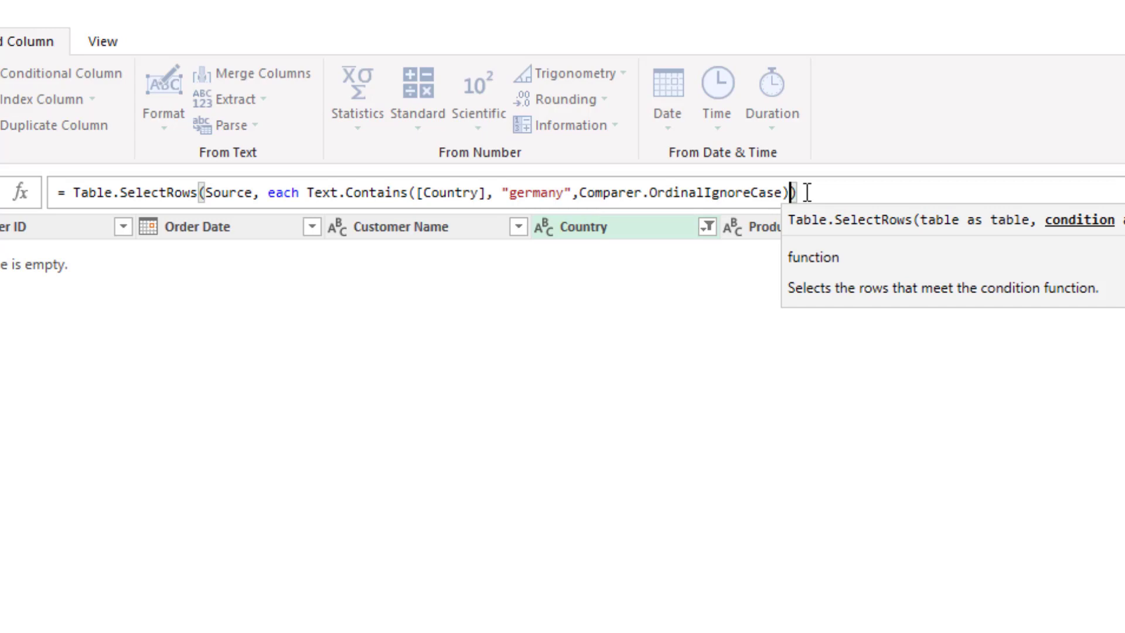
left_click(808, 192)
- Commit the Text.Contains formula so the Germany rows appear
key("Return")
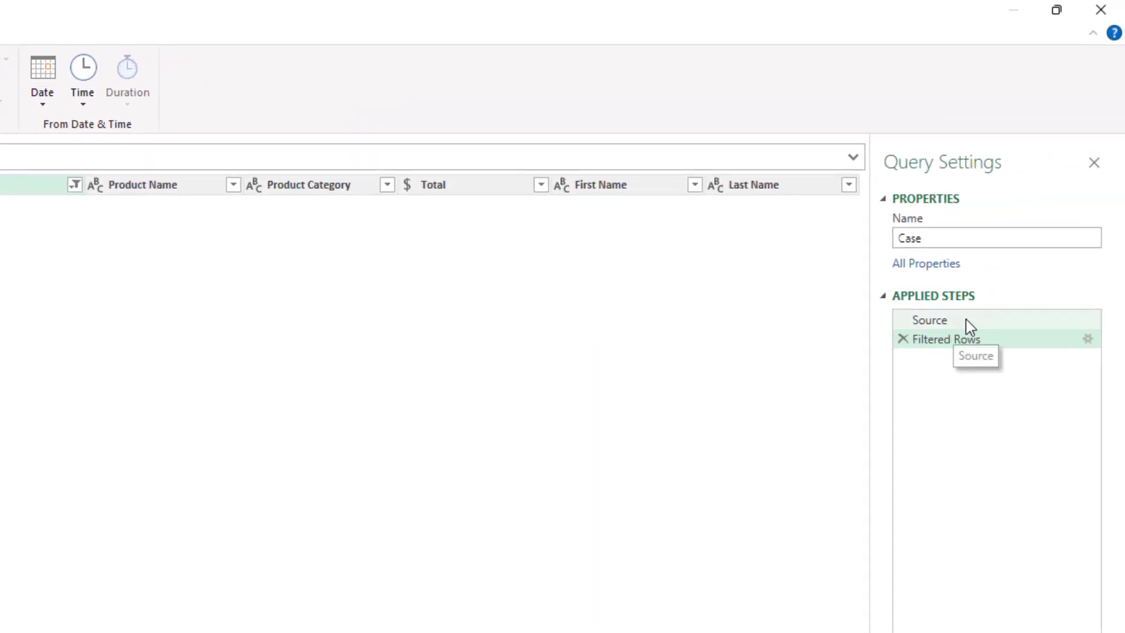
- Insert a lowercase Country step after Source, then view the Filtered Rows results
left_click(966, 320)
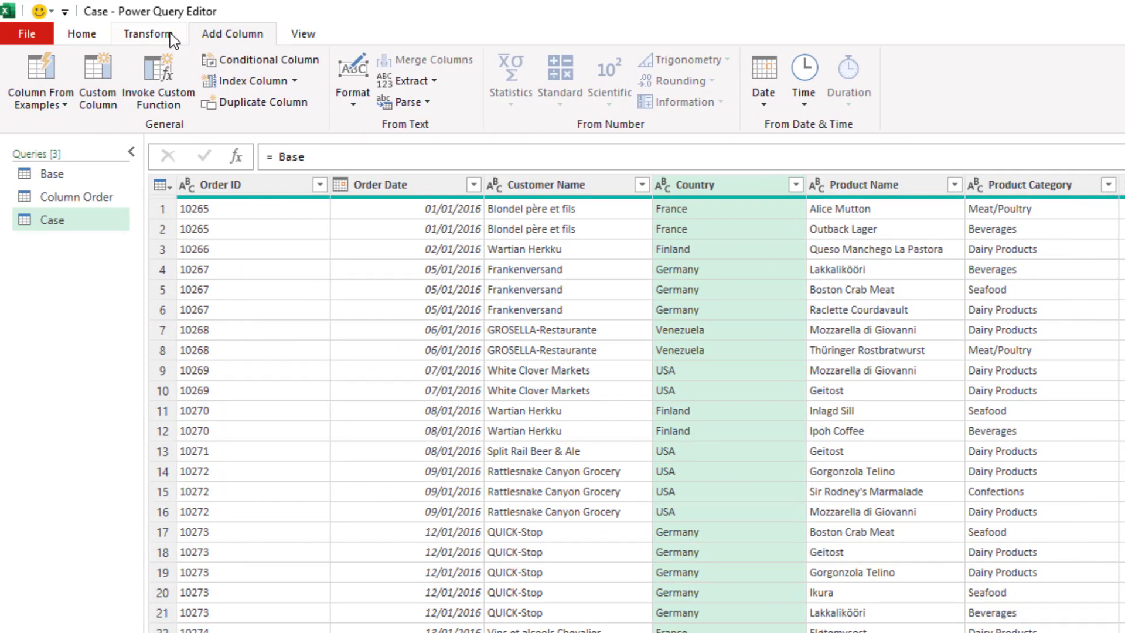
left_click(170, 33)
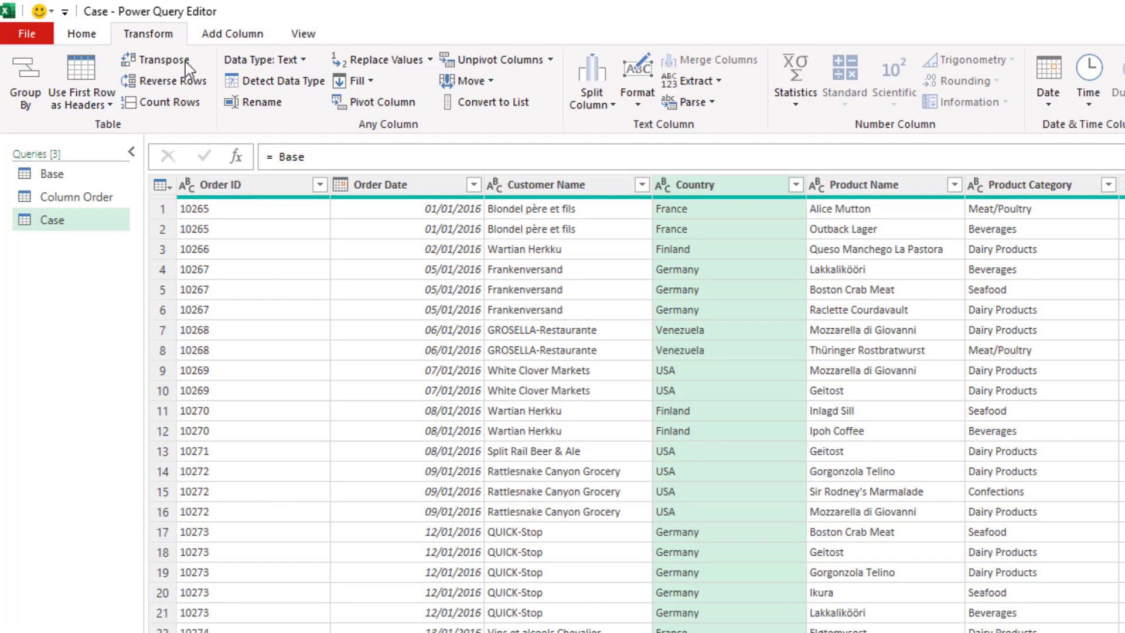
left_click(641, 102)
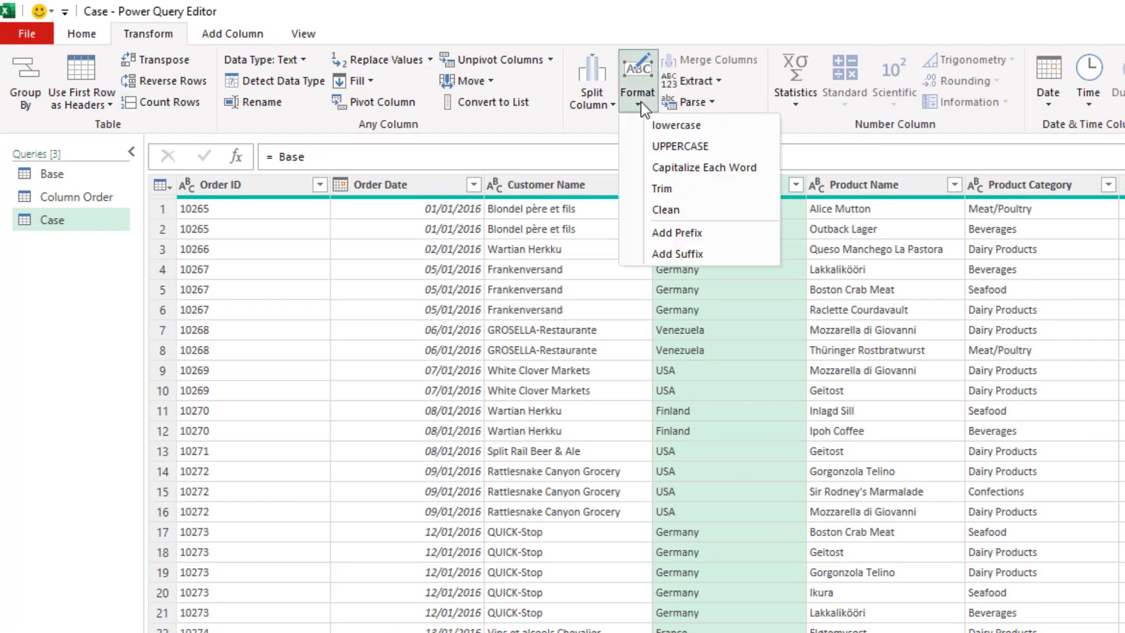
left_click(656, 129)
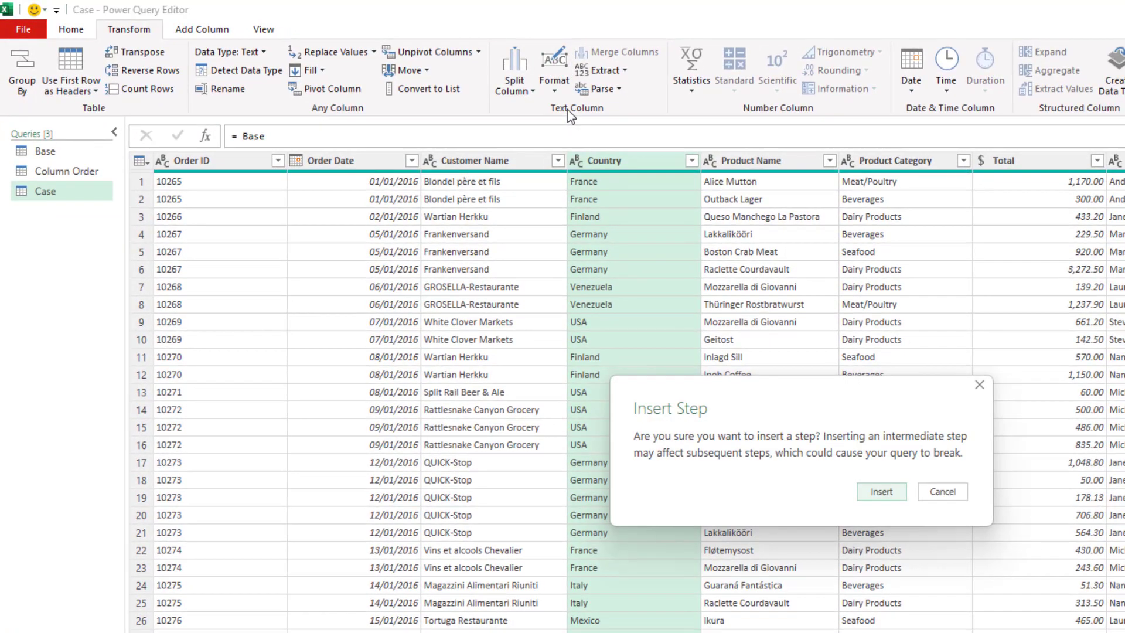
left_click(881, 491)
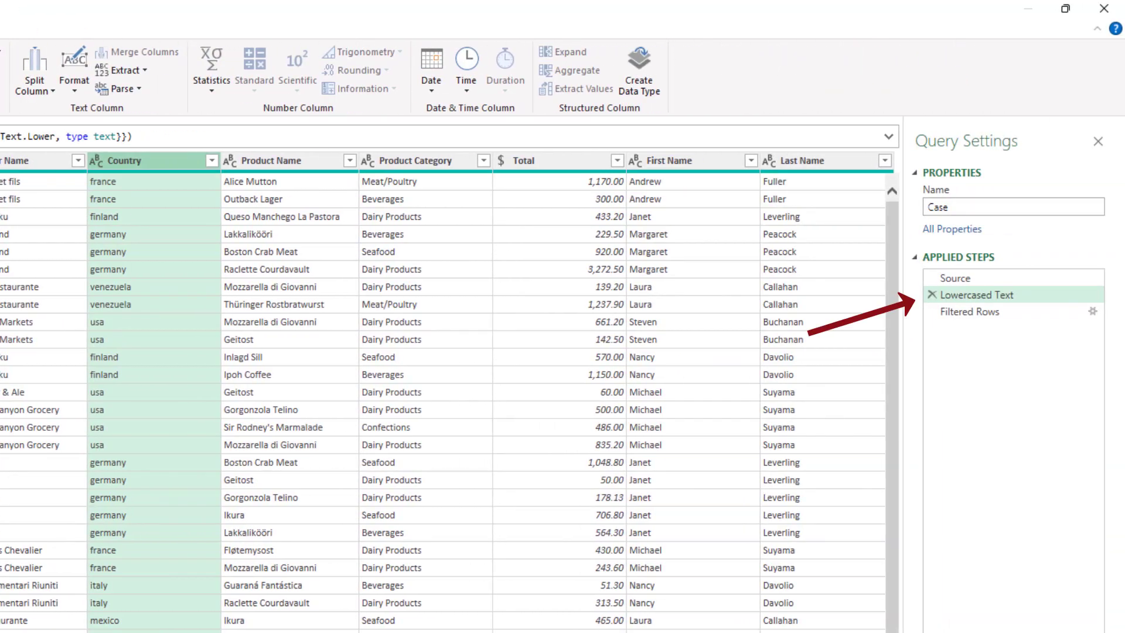
left_click(999, 315)
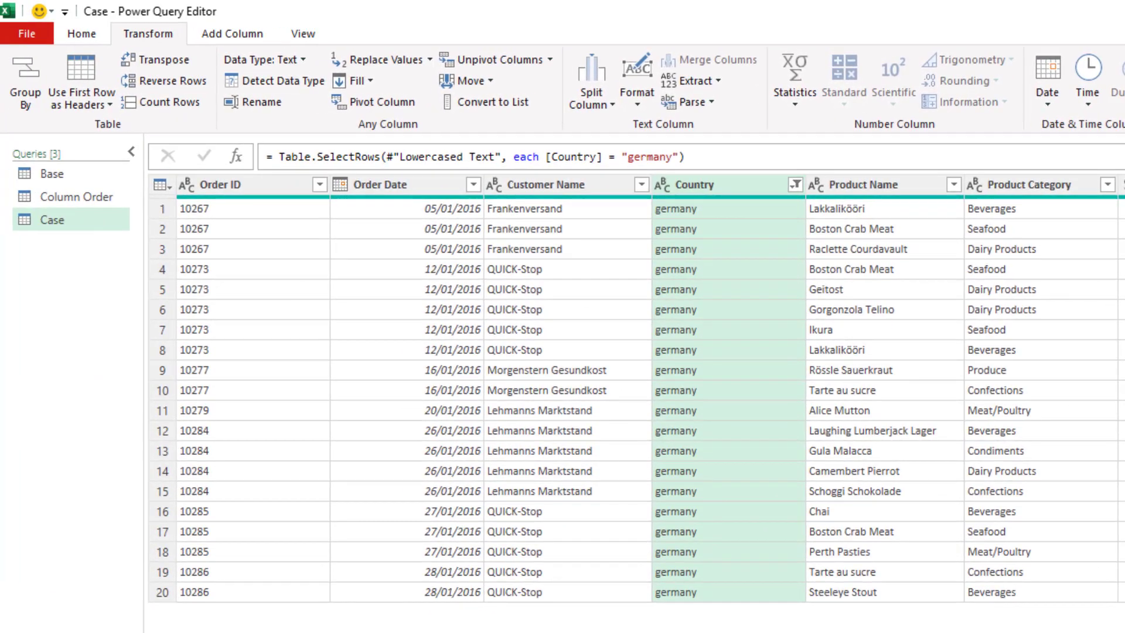
- Apply Capitalize Each Word to the Country column
left_click(641, 104)
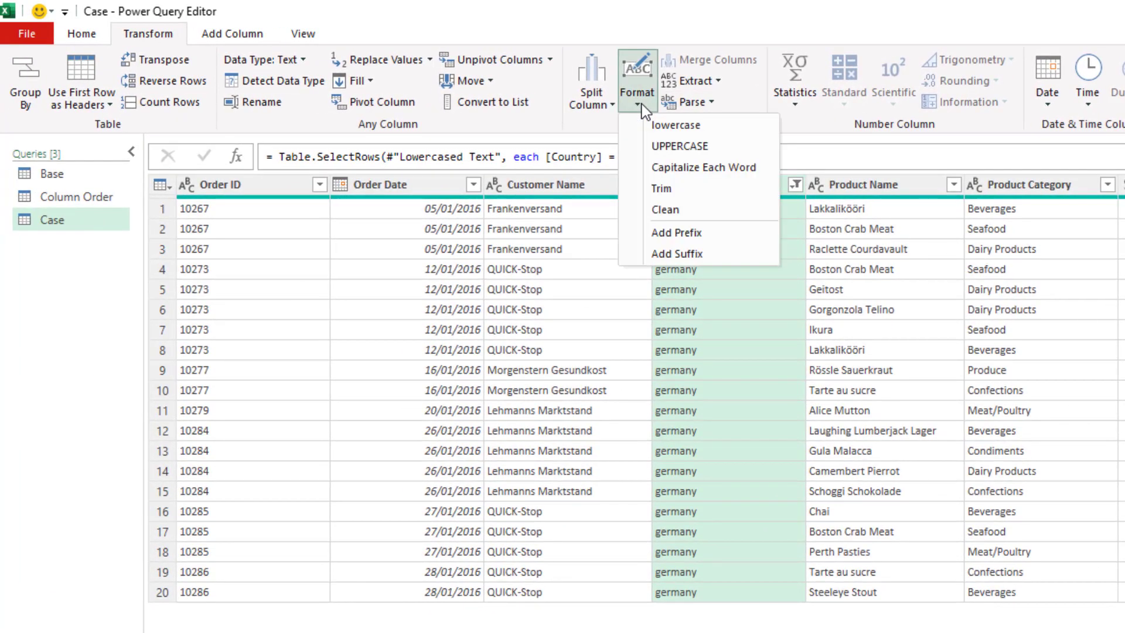
left_click(681, 169)
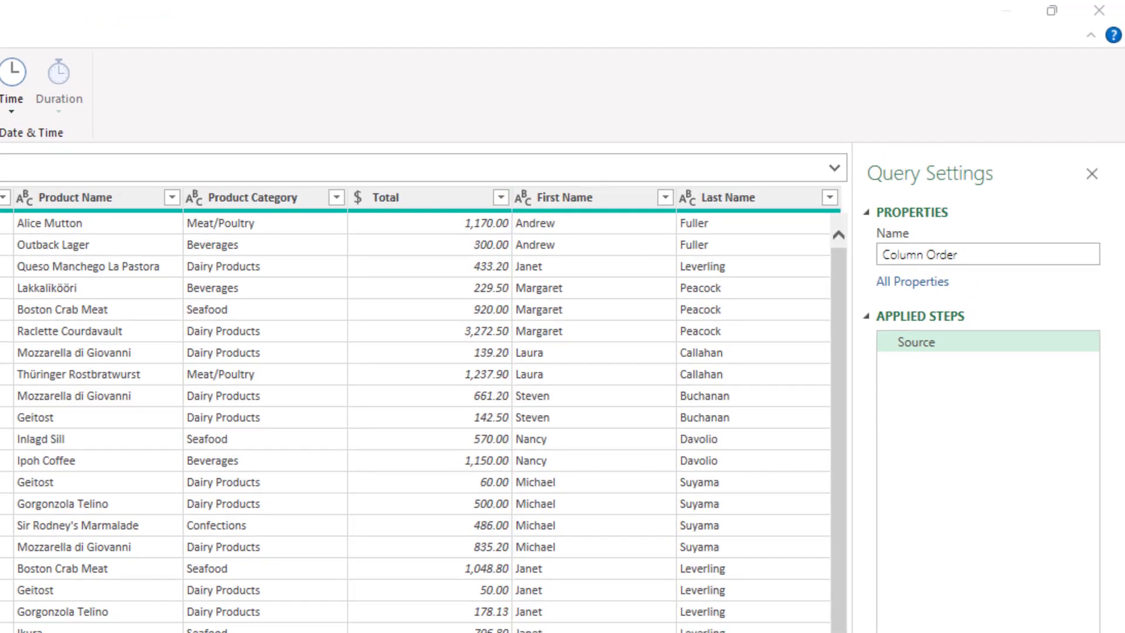
- Select Last Name and First Name and drag them in front of Order ID
left_click(776, 199)
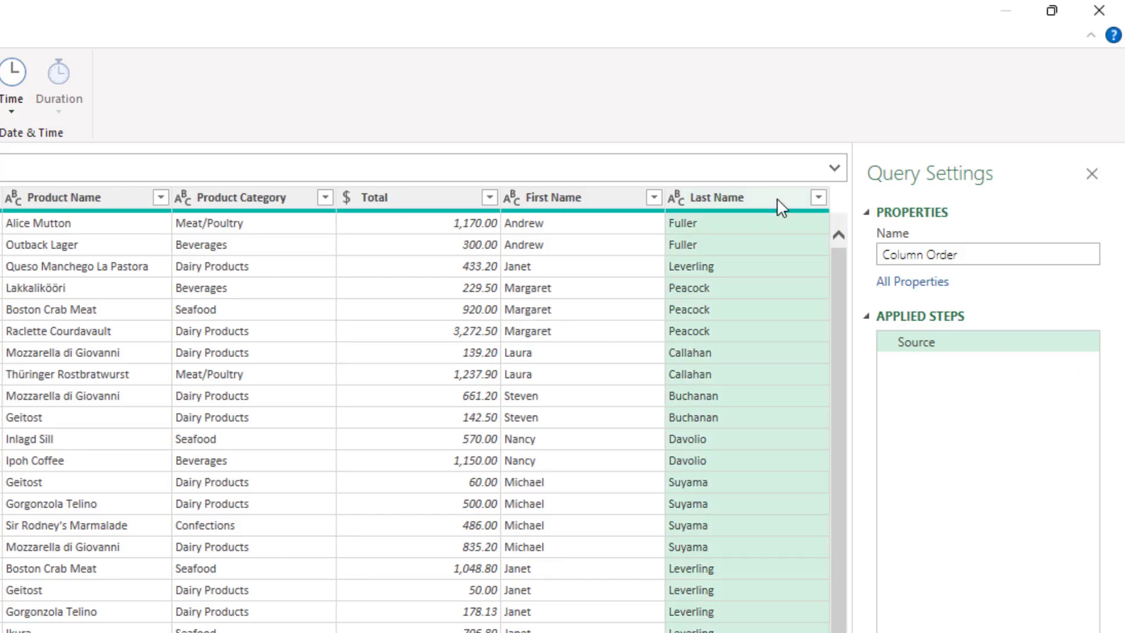
left_click(622, 201, "ctrl")
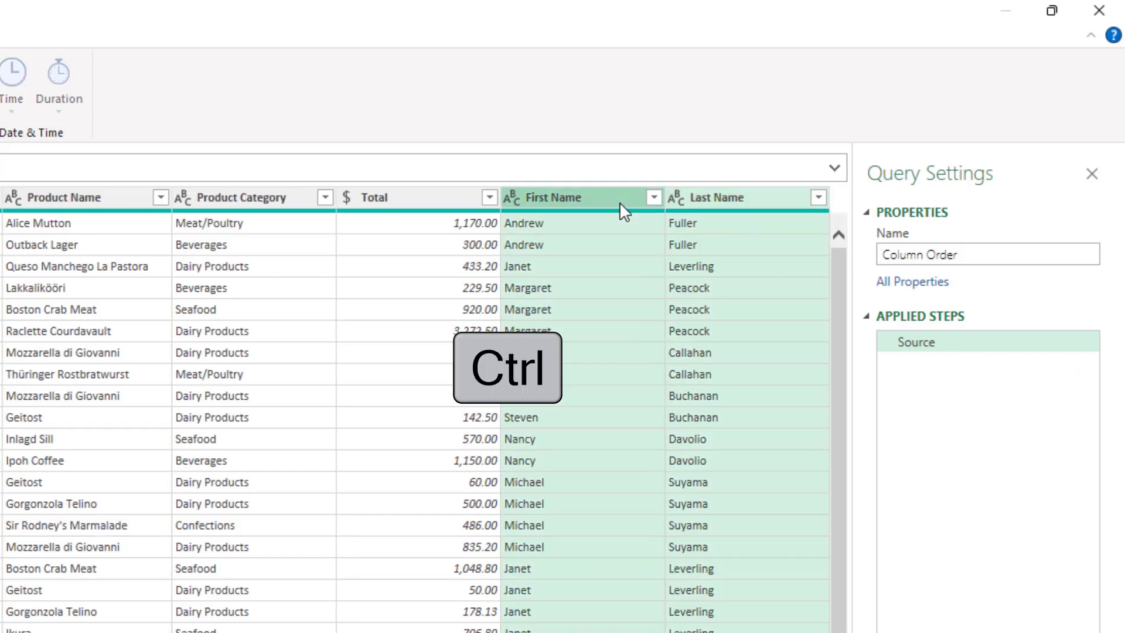
left_click_drag(620, 201, 0, 245)
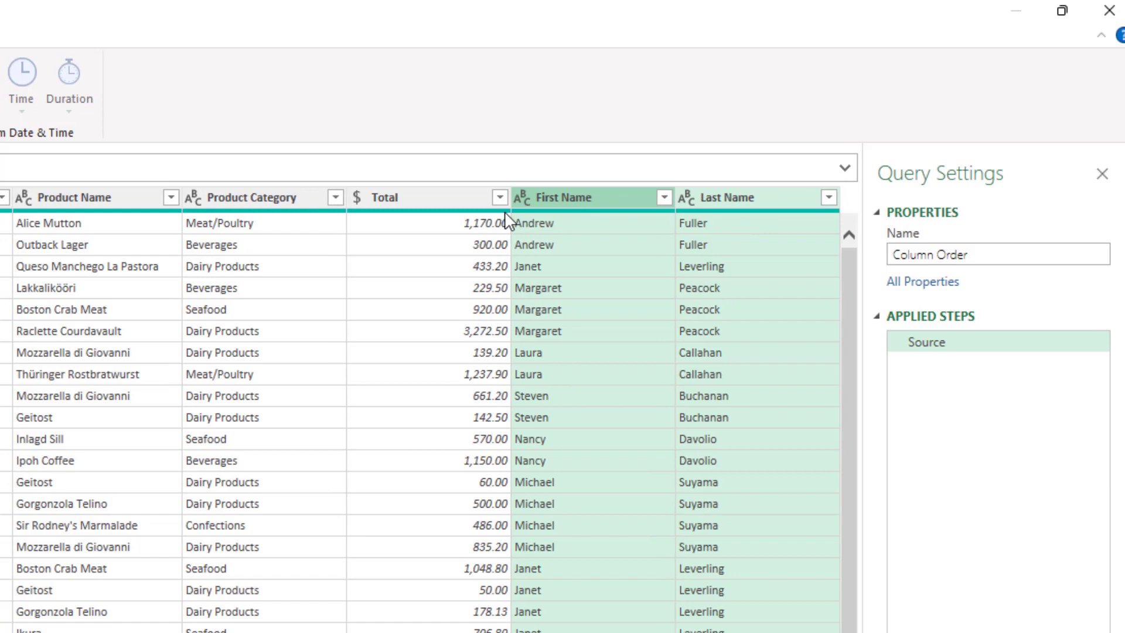
left_click_drag(306, 245, 0, 222)
left_click_drag(309, 221, 166, 221)
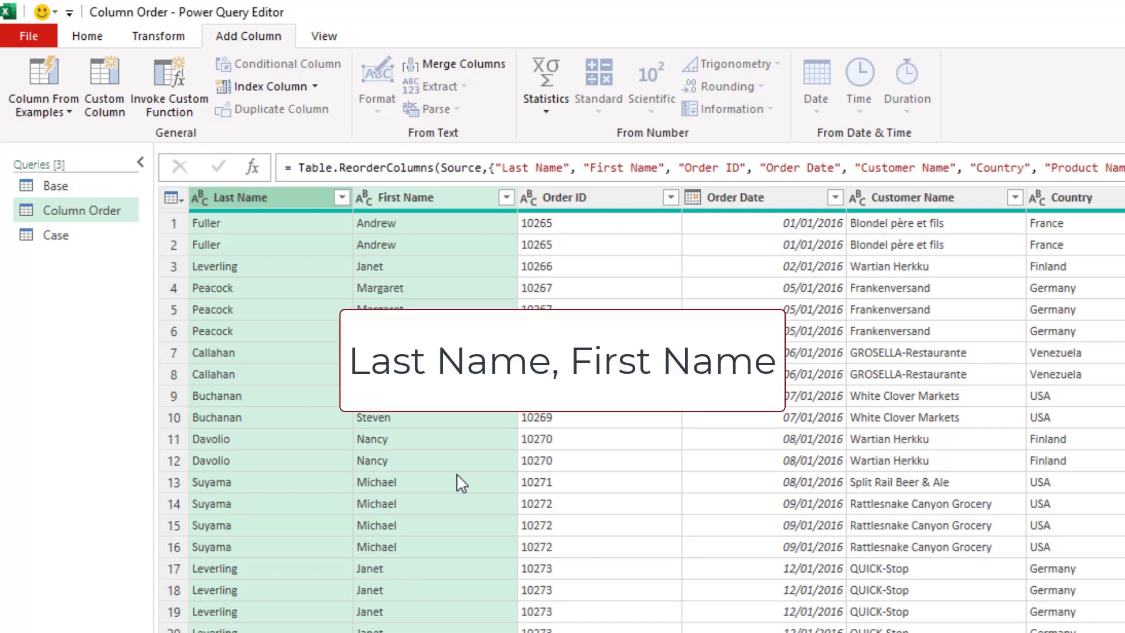
- Merge First Name and Last Name with a custom ', ' separator into a column named Full name
left_click(426, 202)
left_click(302, 201, "ctrl")
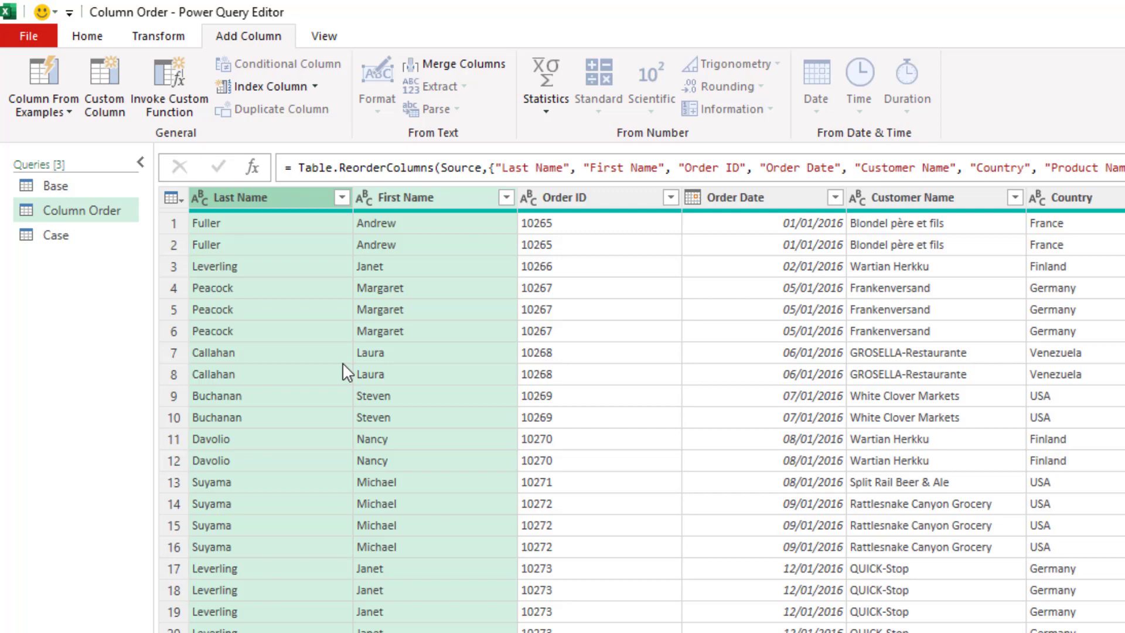
left_click(485, 75)
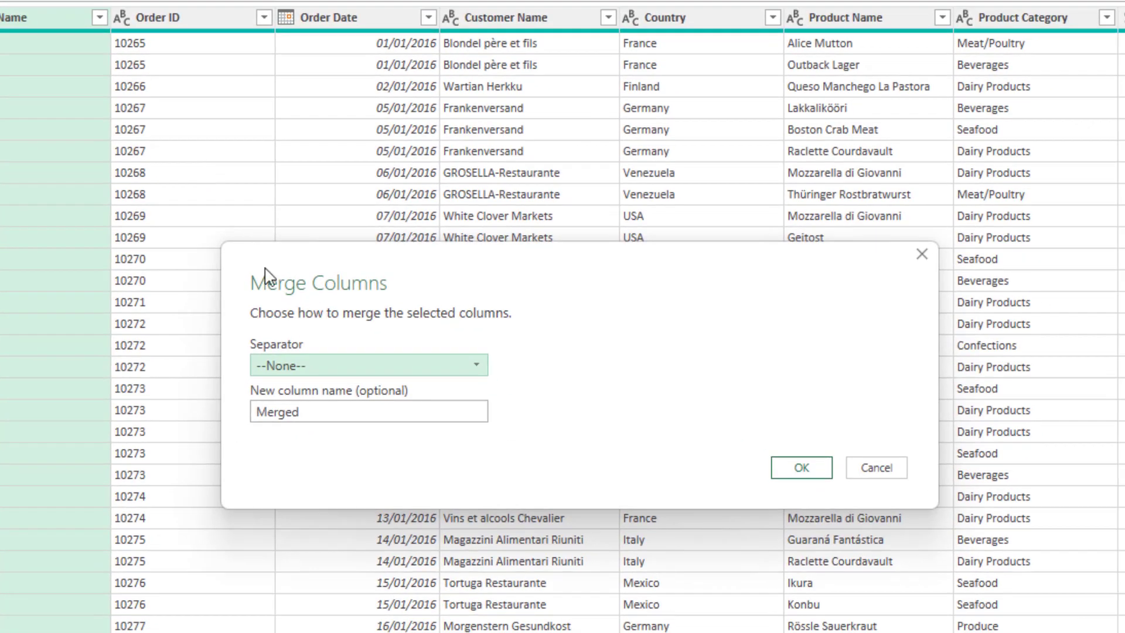
left_click(301, 367)
left_click(306, 534)
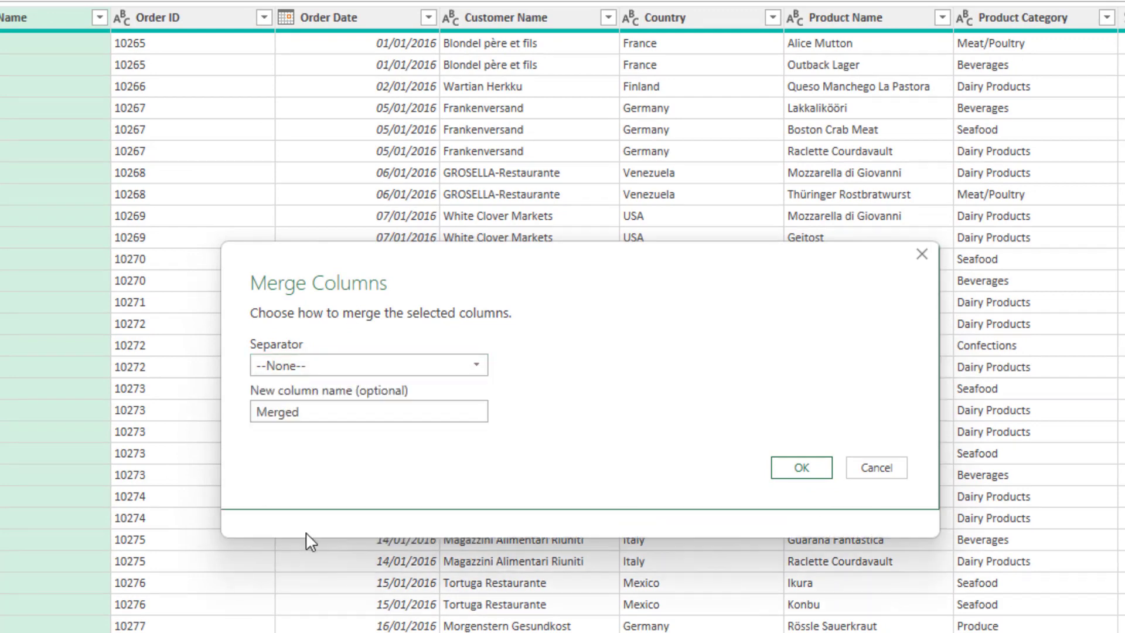
left_click(312, 393)
type(",")
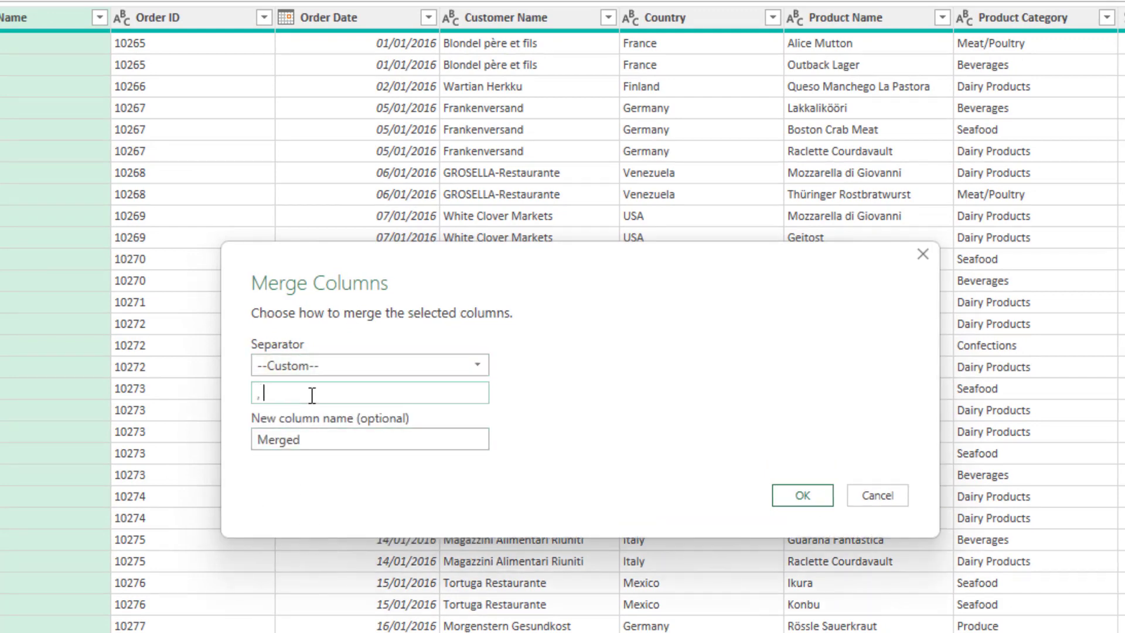
left_click_drag(304, 440, 223, 452)
type("Fu")
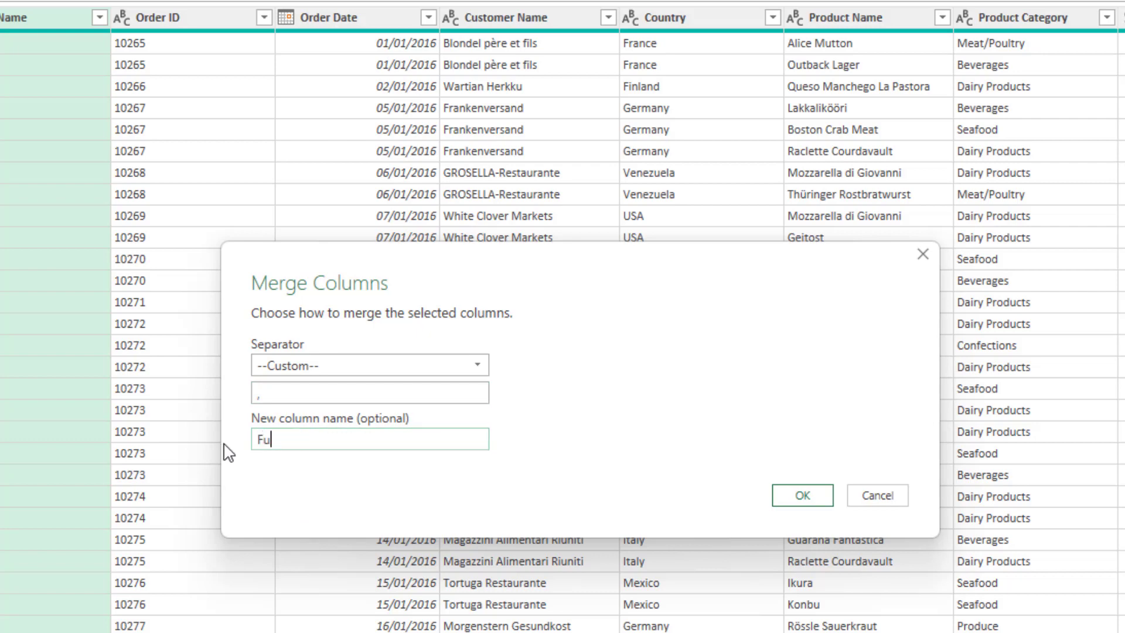
type("ll name")
left_click(802, 498)
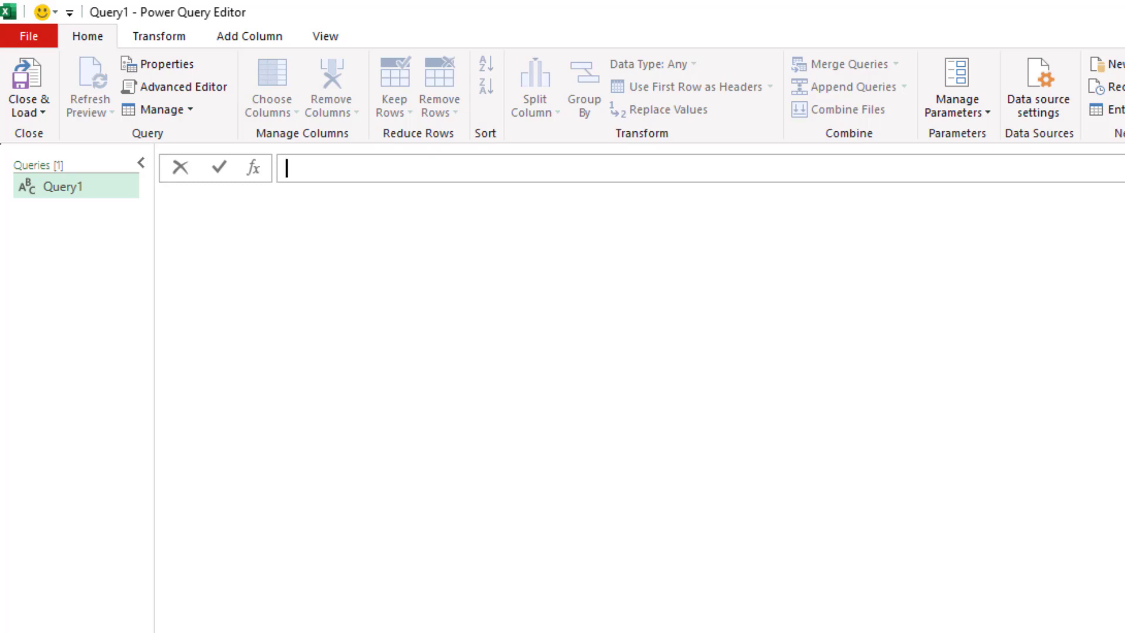
- Enter =Excel.CurrentWorkbook in the blank query's formula bar via autocomplete
type("=E")
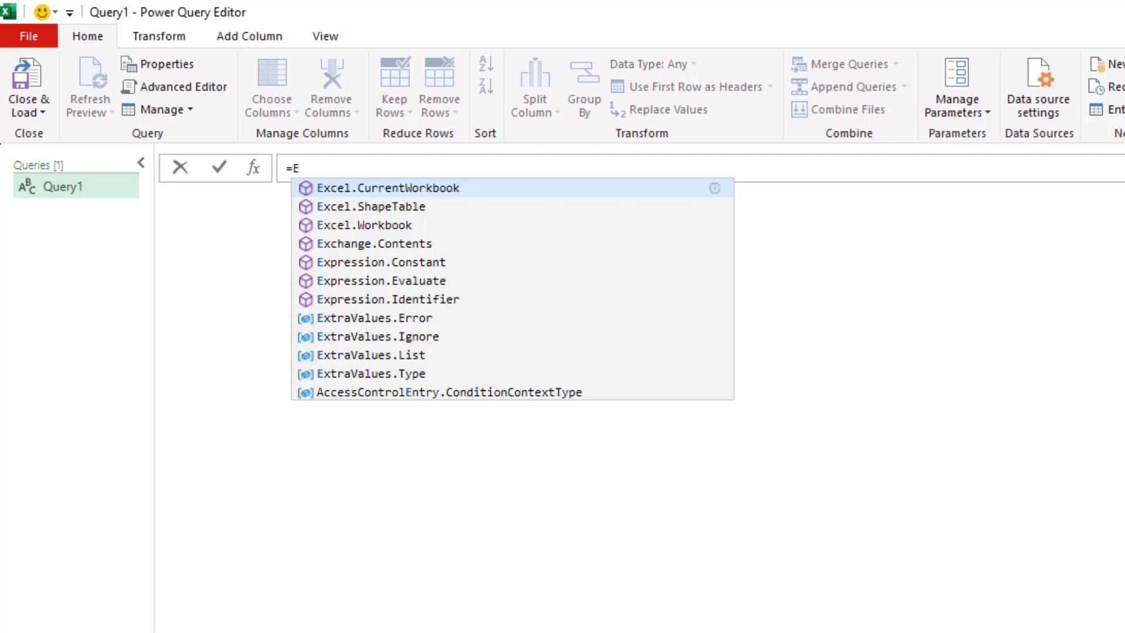
type("x")
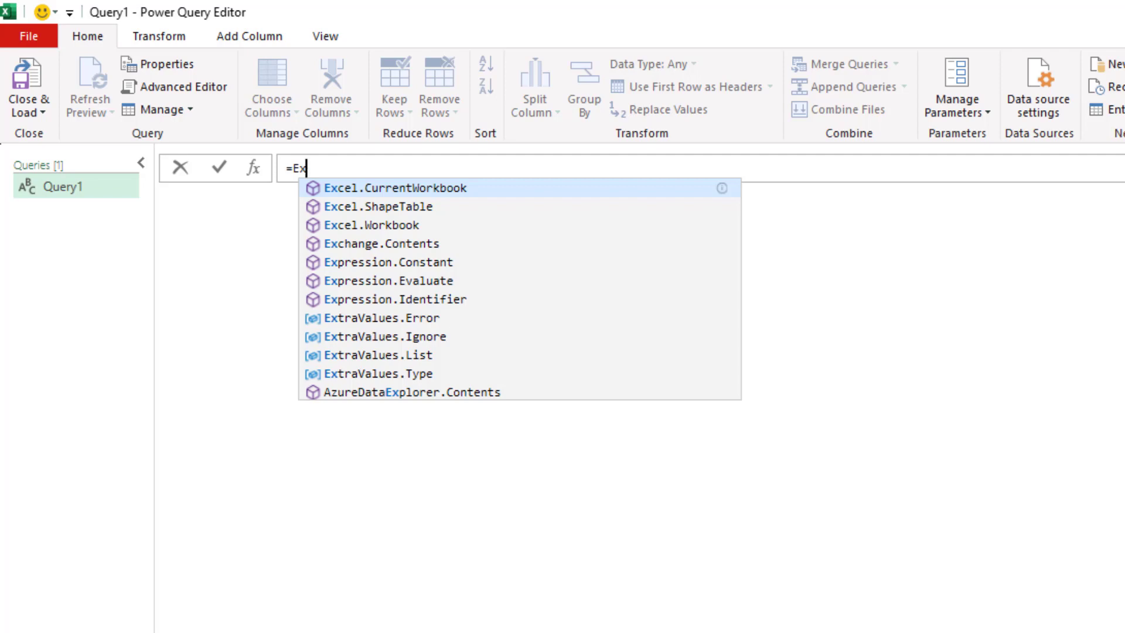
key("Tab")
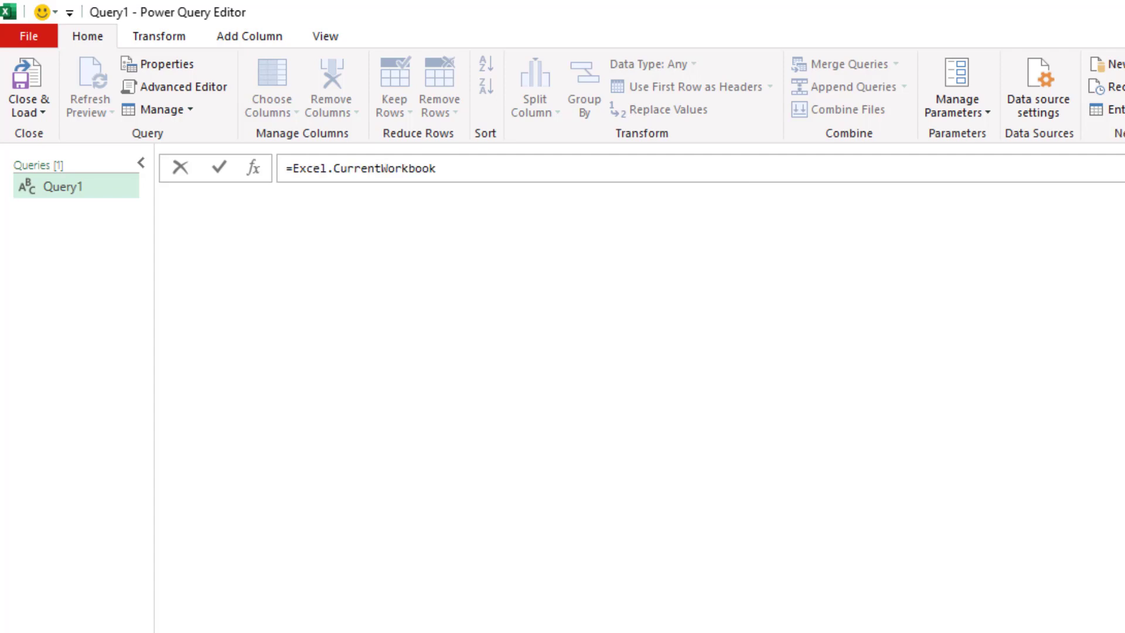
- Retype 'Excel.' and accept autocomplete, yielding the duplicated =ExcelExcel.CurrentWorkbook
key("BackSpace")
key("BackSpace")
key("BackSpace")
key("BackSpace")
key("BackSpace")
key("BackSpace")
key("BackSpace")
key("BackSpace")
key("BackSpace")
key("BackSpace")
key("BackSpace")
key("BackSpace")
key("BackSpace")
key("BackSpace")
key("BackSpace")
key("BackSpace")
key("BackSpace")
key("BackSpace")
key("BackSpace")
key("BackSpace")
key("BackSpace")
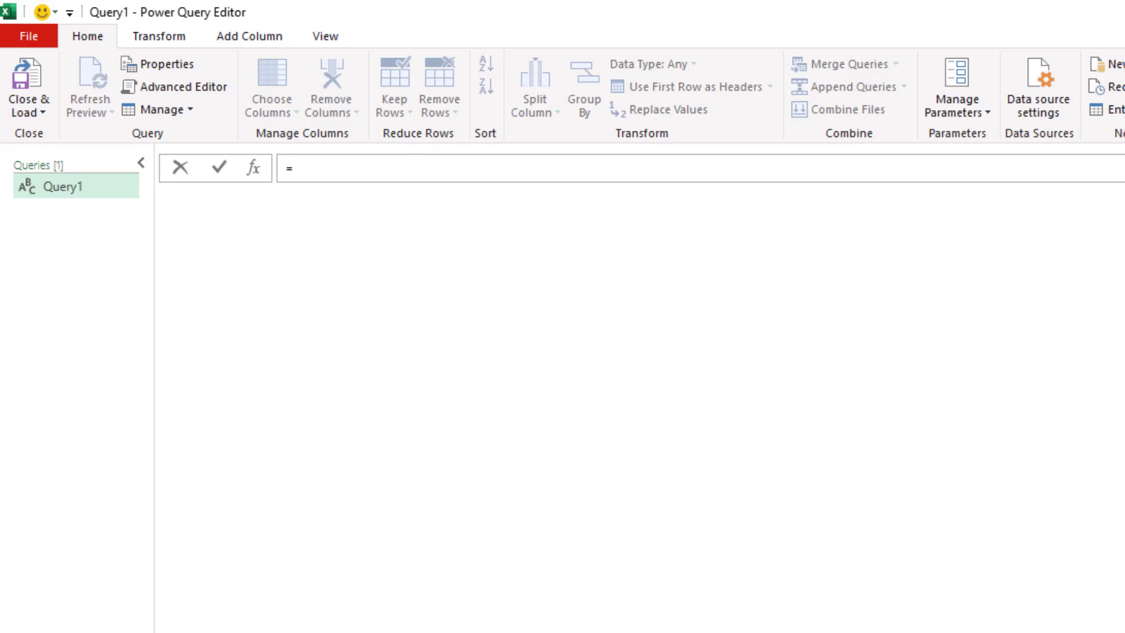
type("Excel")
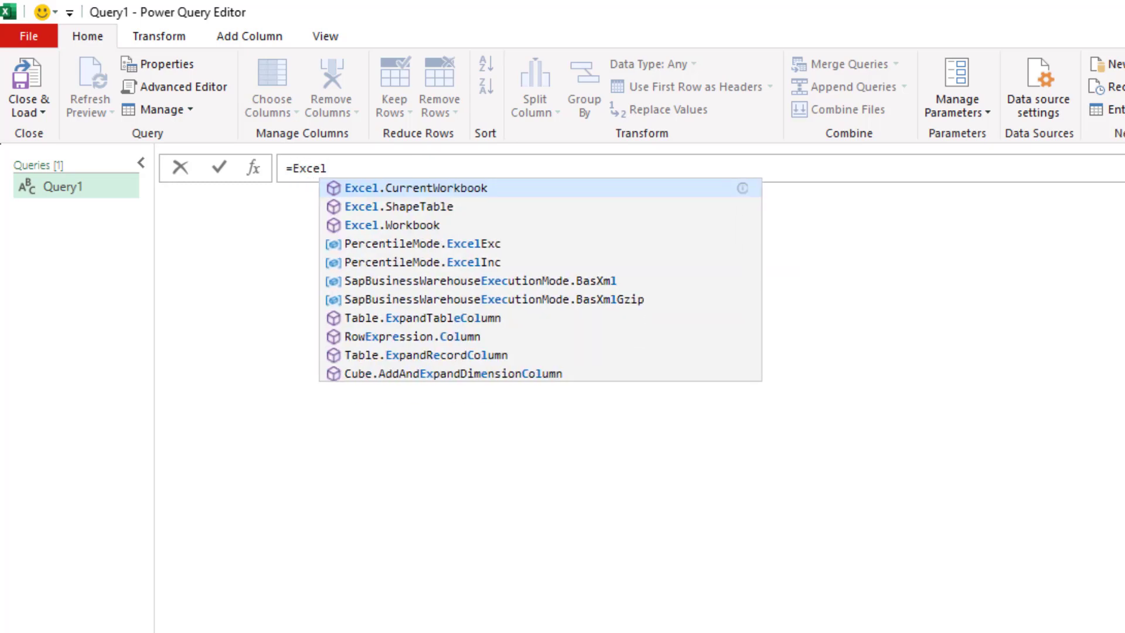
type(".")
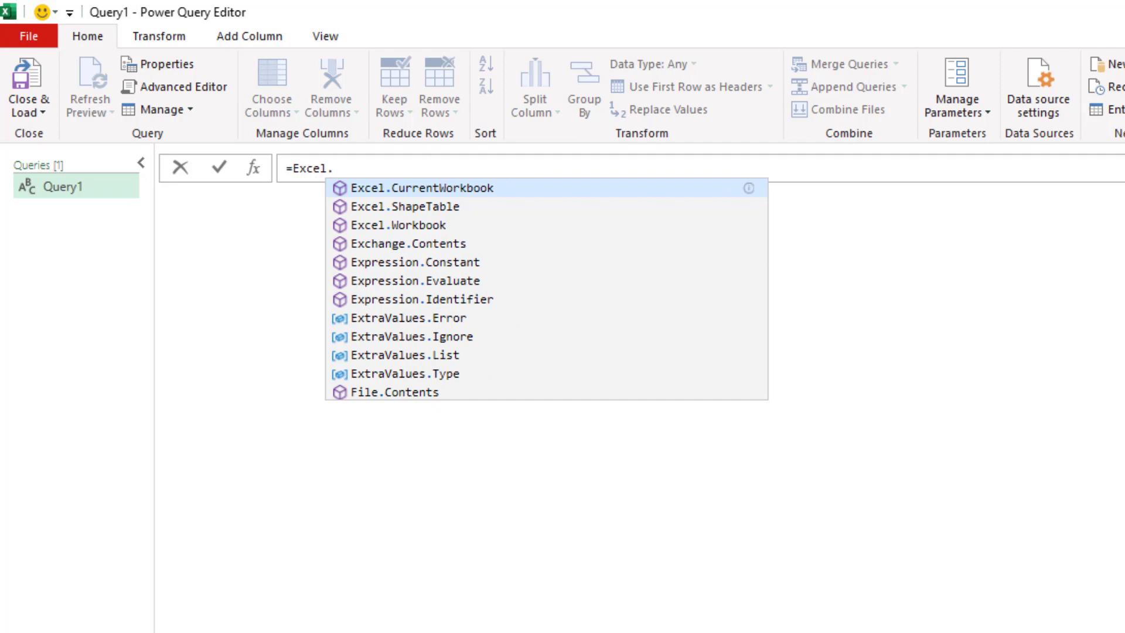
key("Tab")
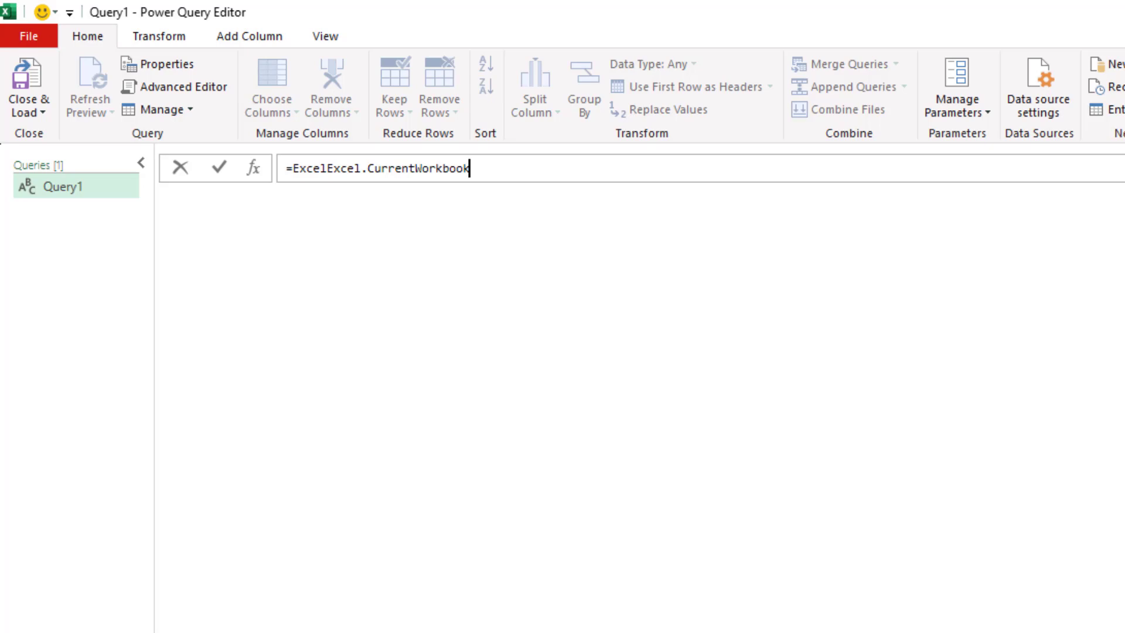
- Complete the formula via Ctrl+Space, then retype '.Cu' to reproduce =ExcelExcel.CurrentWorkbook
key("BackSpace")
key("BackSpace")
key("BackSpace")
key("BackSpace")
key("BackSpace")
key("BackSpace")
key("BackSpace")
key("BackSpace")
key("BackSpace")
key("BackSpace")
key("BackSpace")
key("BackSpace")
key("BackSpace")
key("BackSpace")
key("BackSpace")
key("BackSpace")
key("BackSpace")
key("BackSpace")
key("BackSpace")
key("BackSpace")
key("BackSpace")
key("BackSpace")
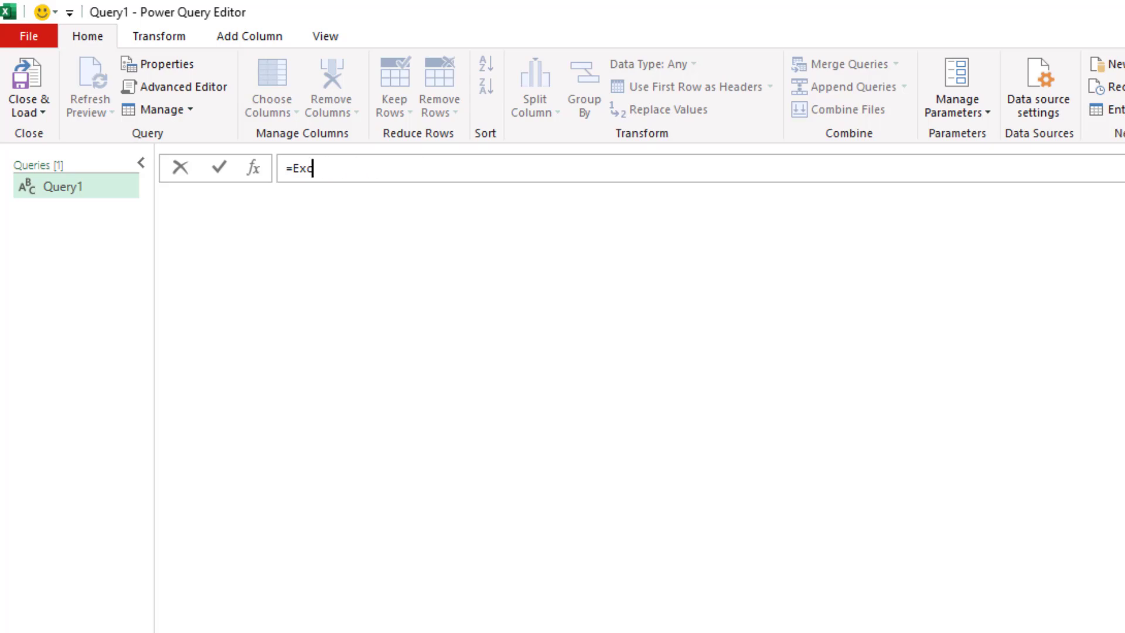
key("ctrl+space")
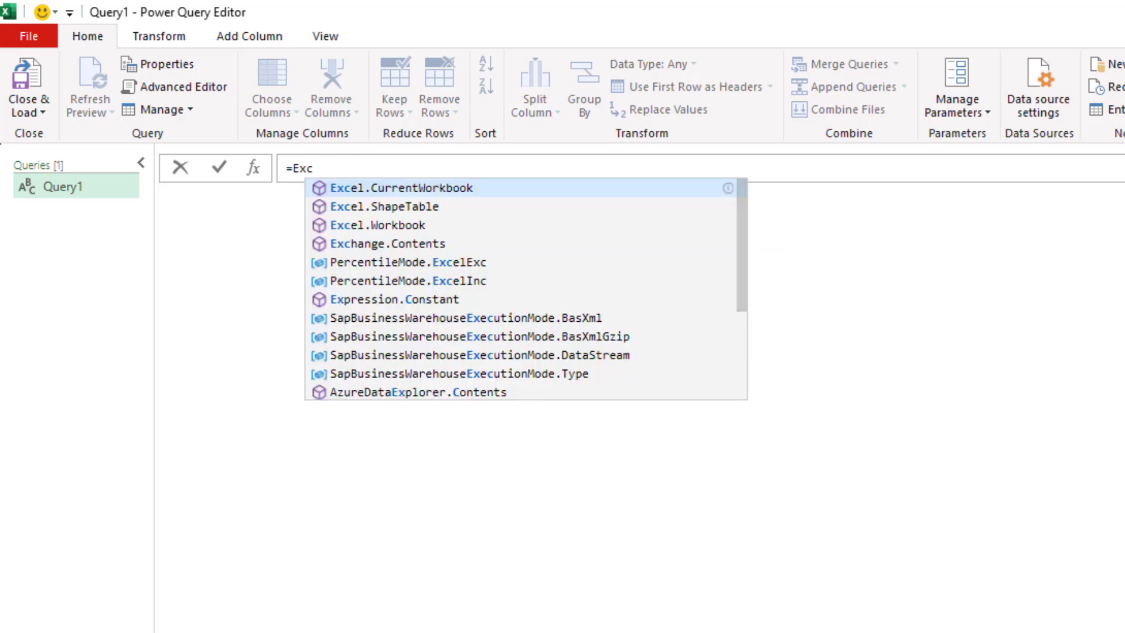
key("Tab")
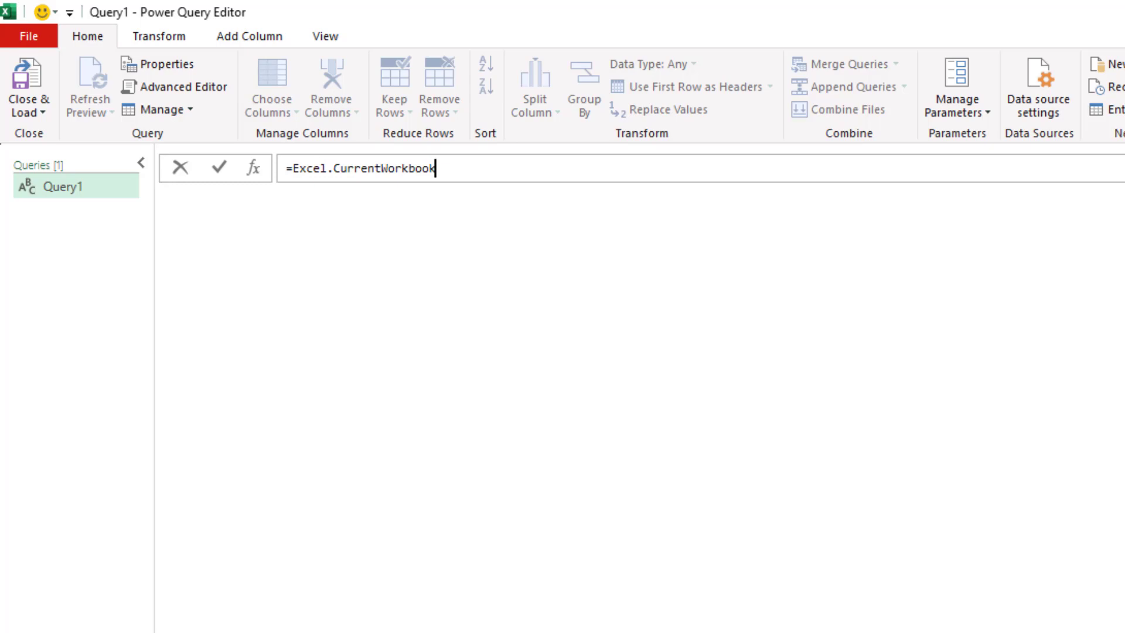
key("BackSpace")
key("BackSpace")
key("BackSpace")
key("BackSpace")
key("BackSpace")
key("BackSpace")
key("BackSpace")
key("BackSpace")
key("BackSpace")
key("BackSpace")
key("BackSpace")
key("BackSpace")
key("BackSpace")
key("BackSpace")
key("BackSpace")
key("BackSpace")
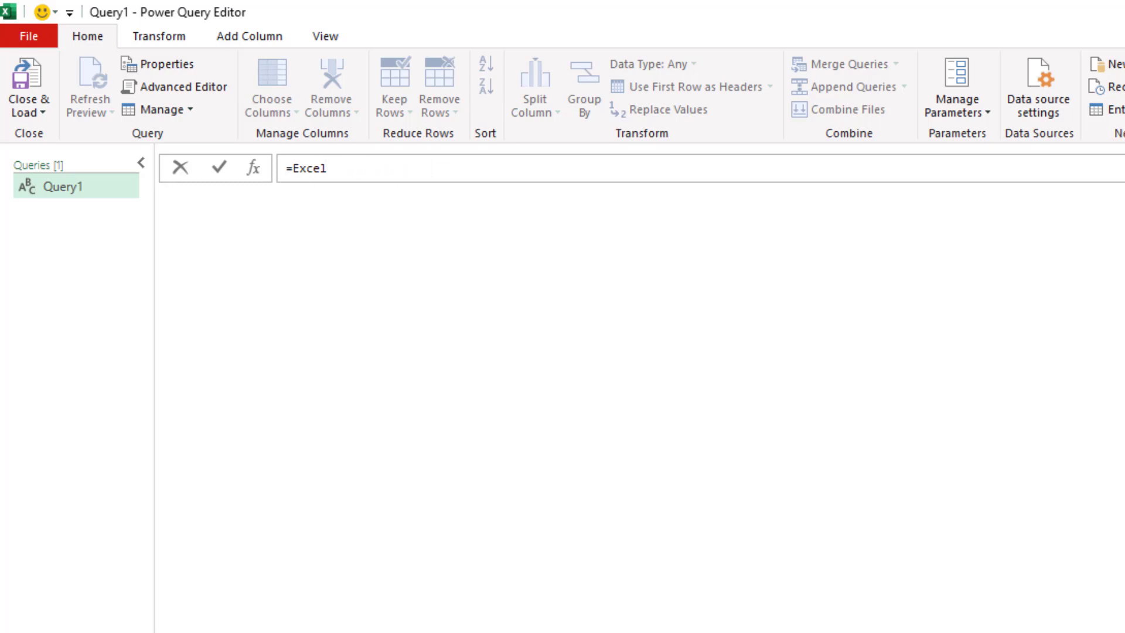
type(".Cu")
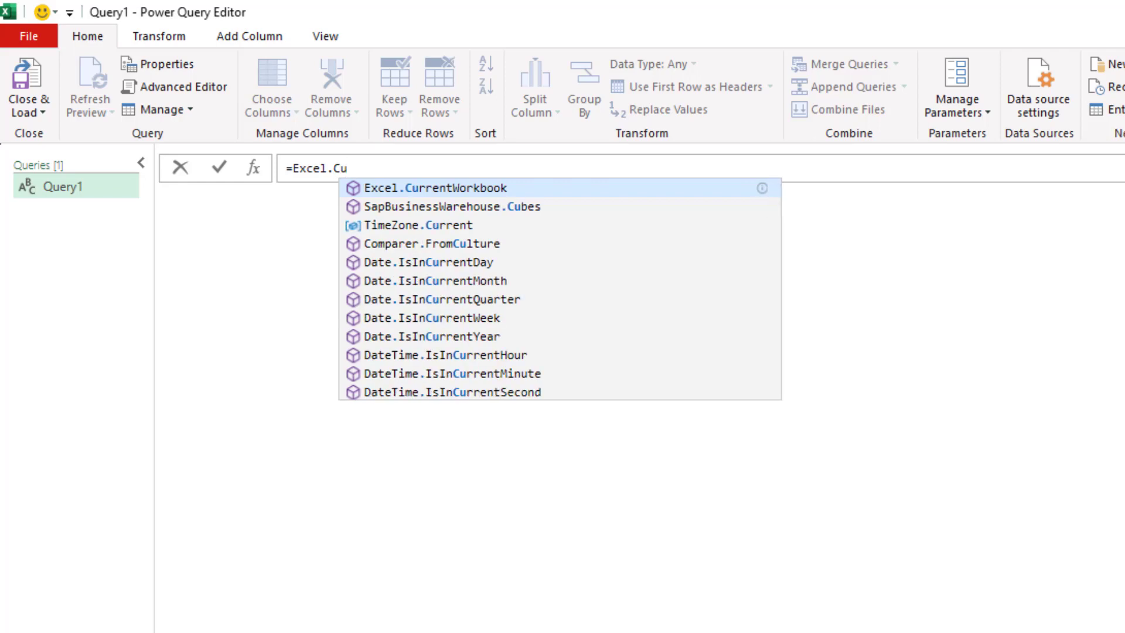
key("Tab")
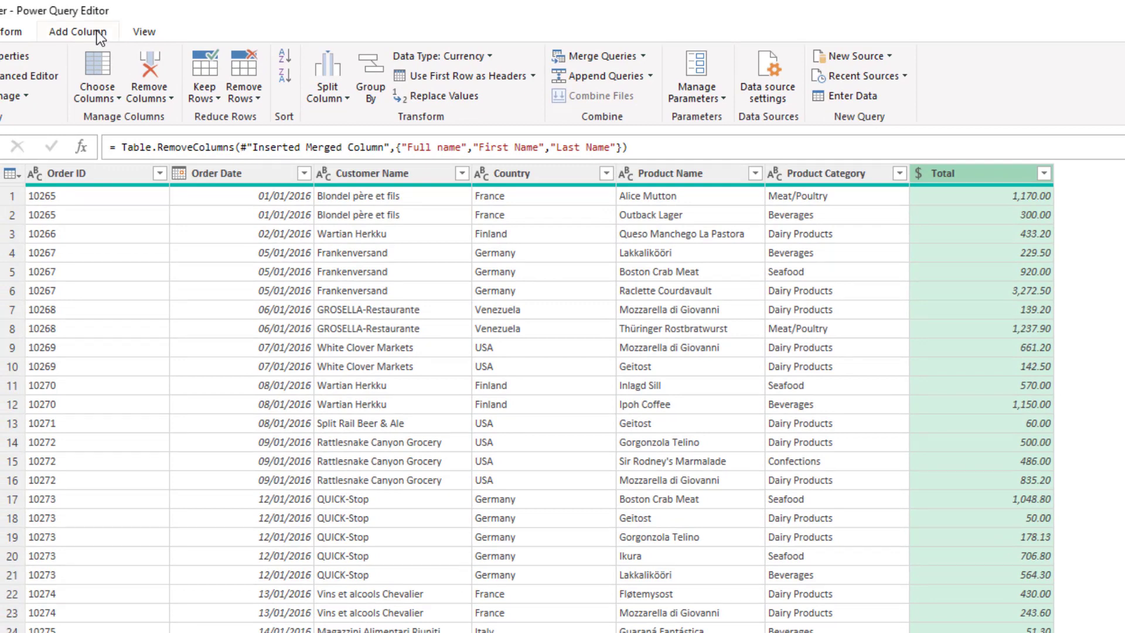
- Switch the orders query's ribbon to the Add Column tools
left_click(100, 37)
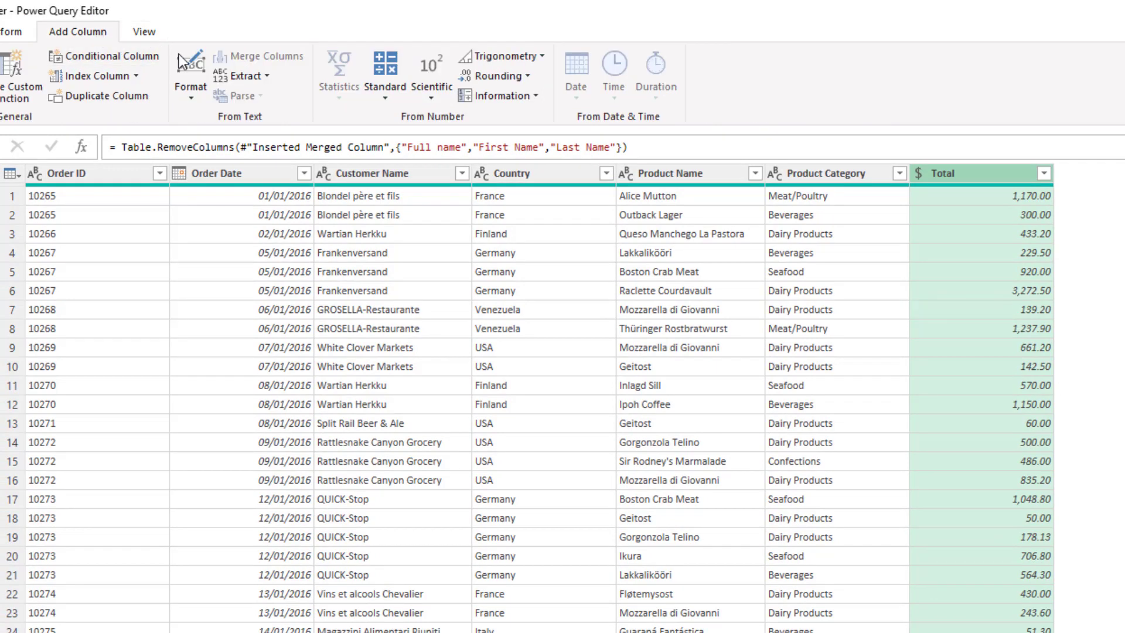
- Add a Round column that rounds Total to 0 decimal places
left_click(527, 76)
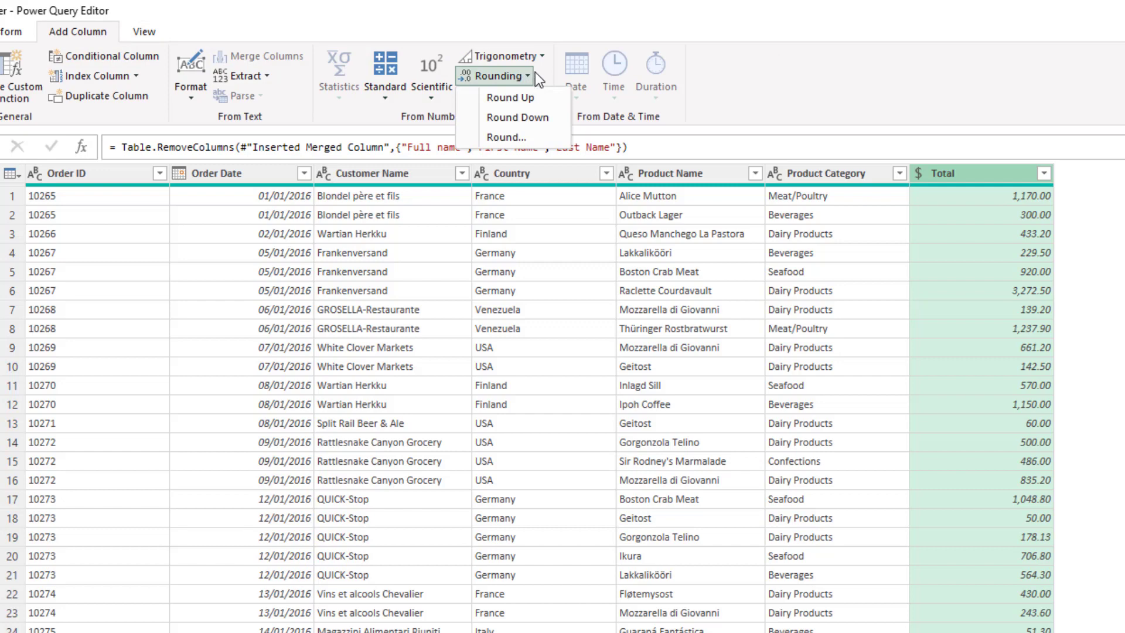
left_click(539, 138)
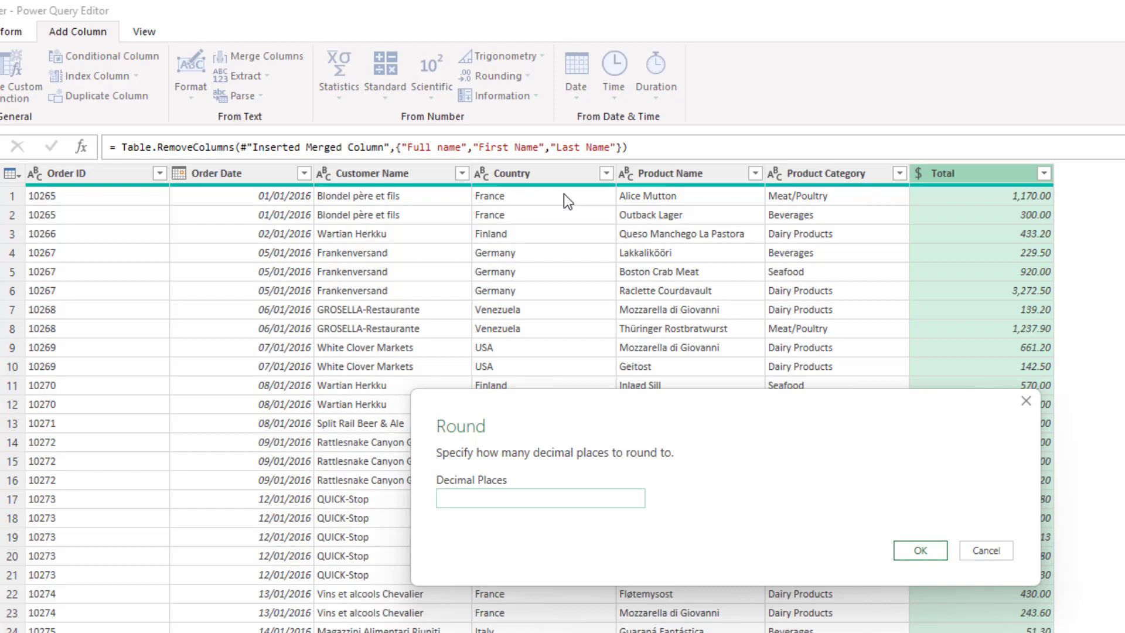
type("0")
left_click(913, 556)
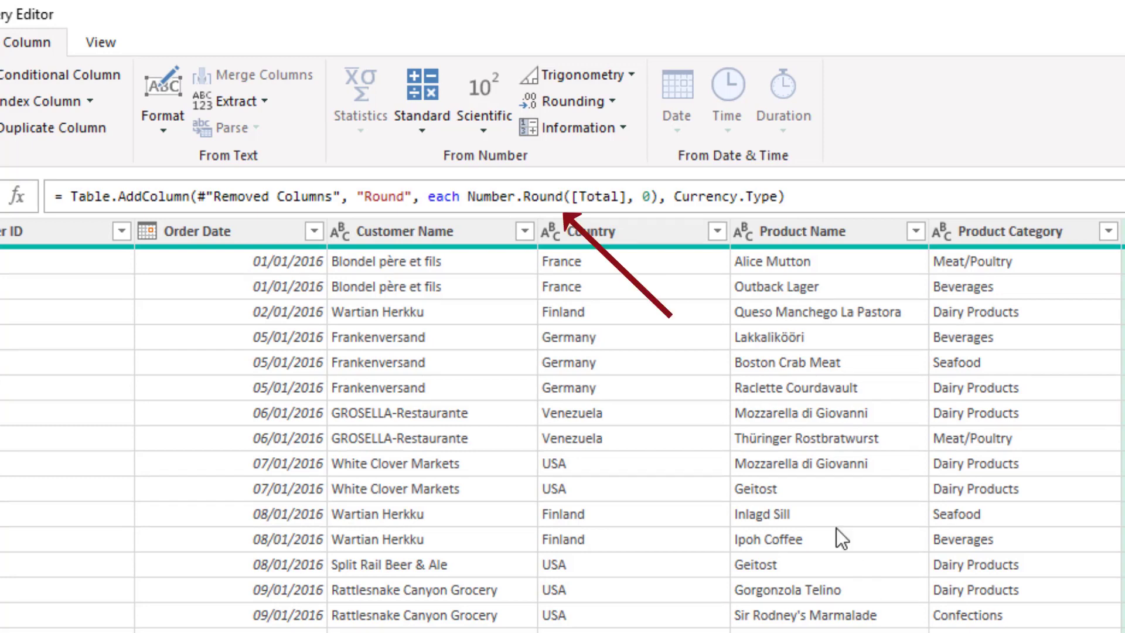
- Append RoundingMode.AwayFromZero after the 0 in the Number.Round formula
left_click(651, 196)
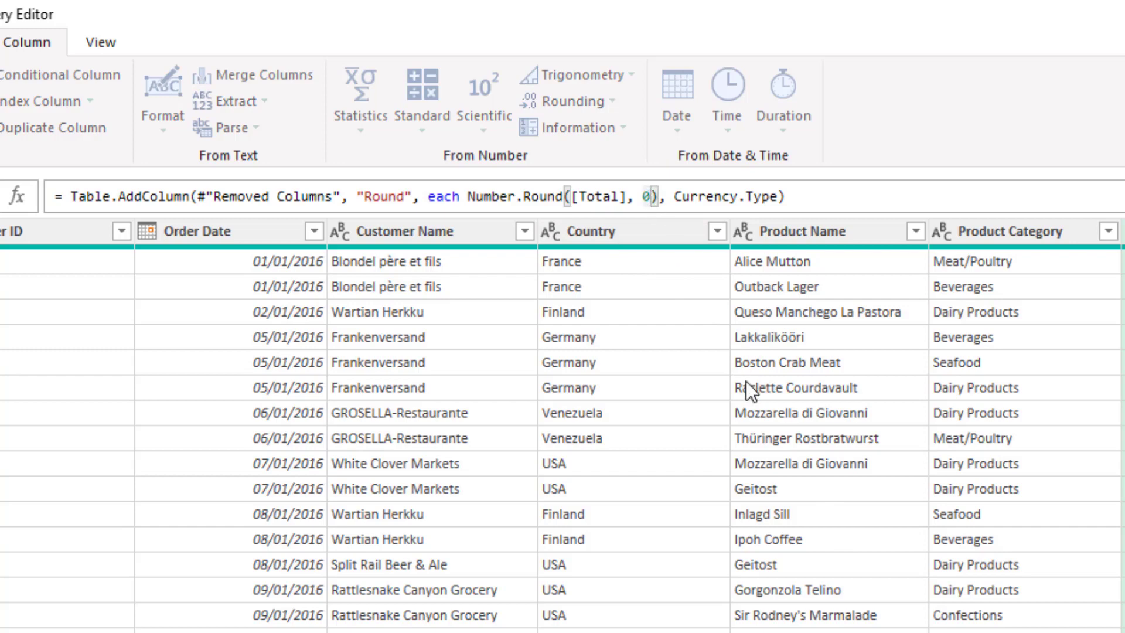
type(",")
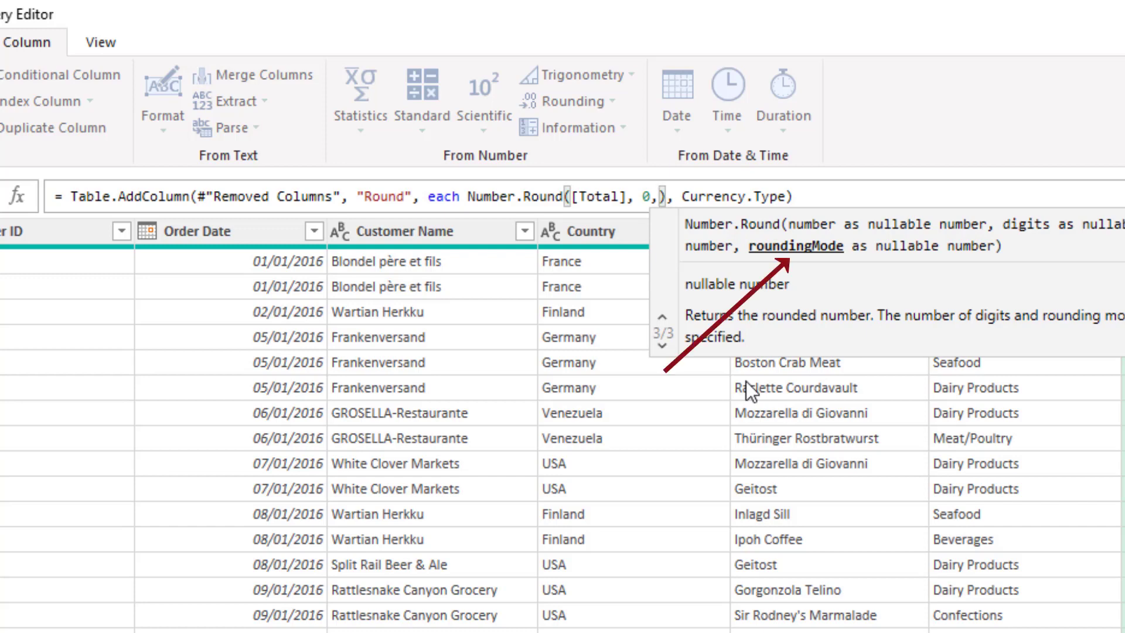
type("rou")
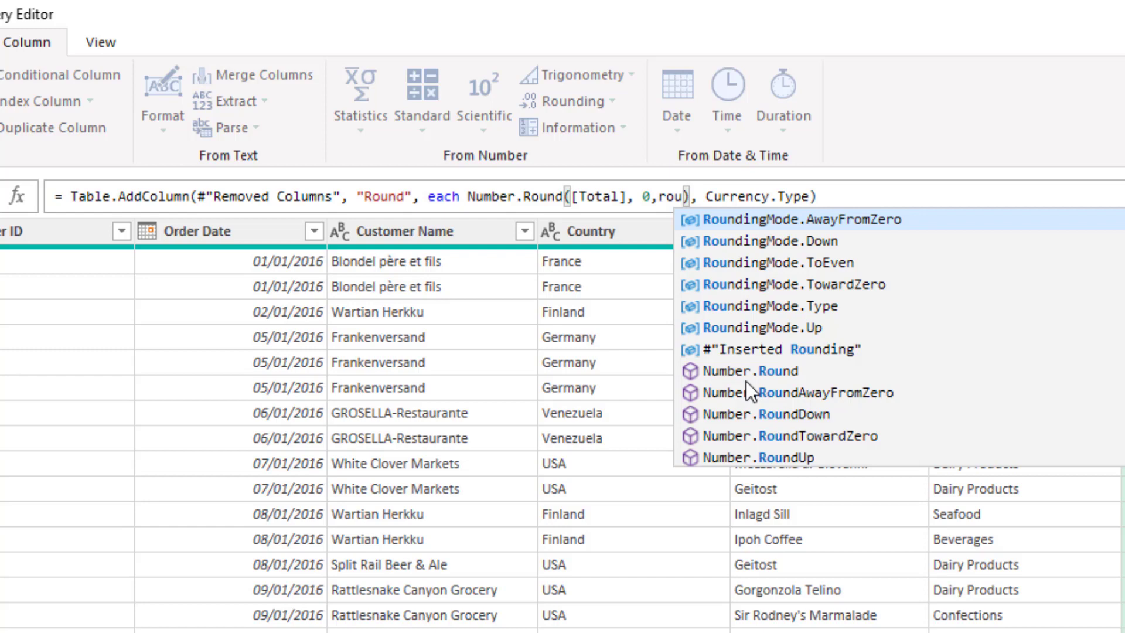
left_click(831, 220)
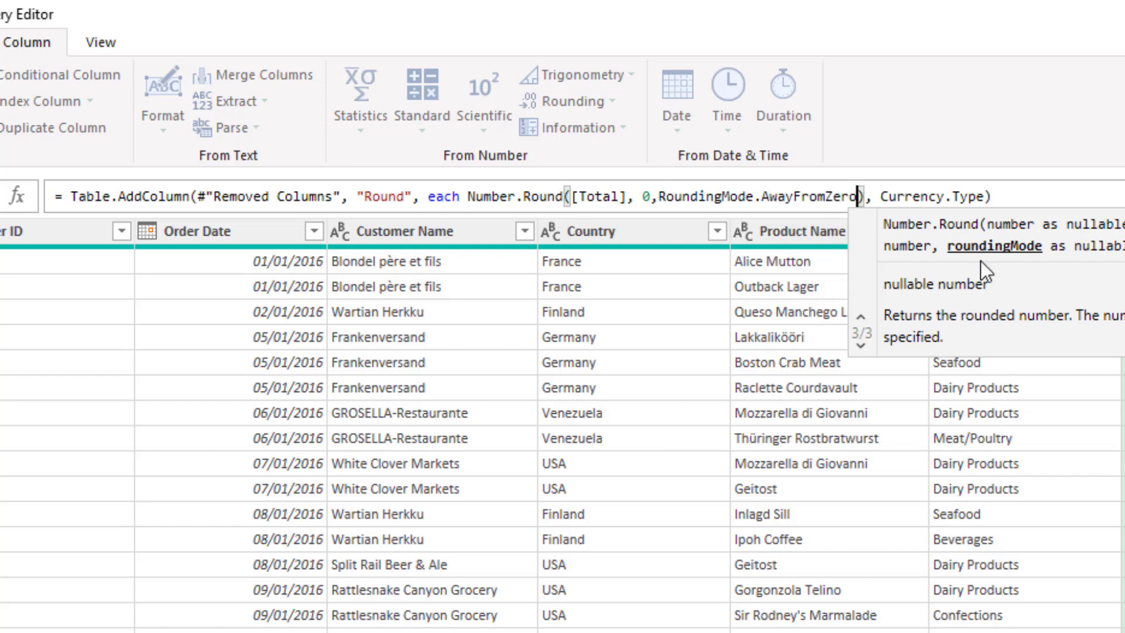
left_click(1007, 196)
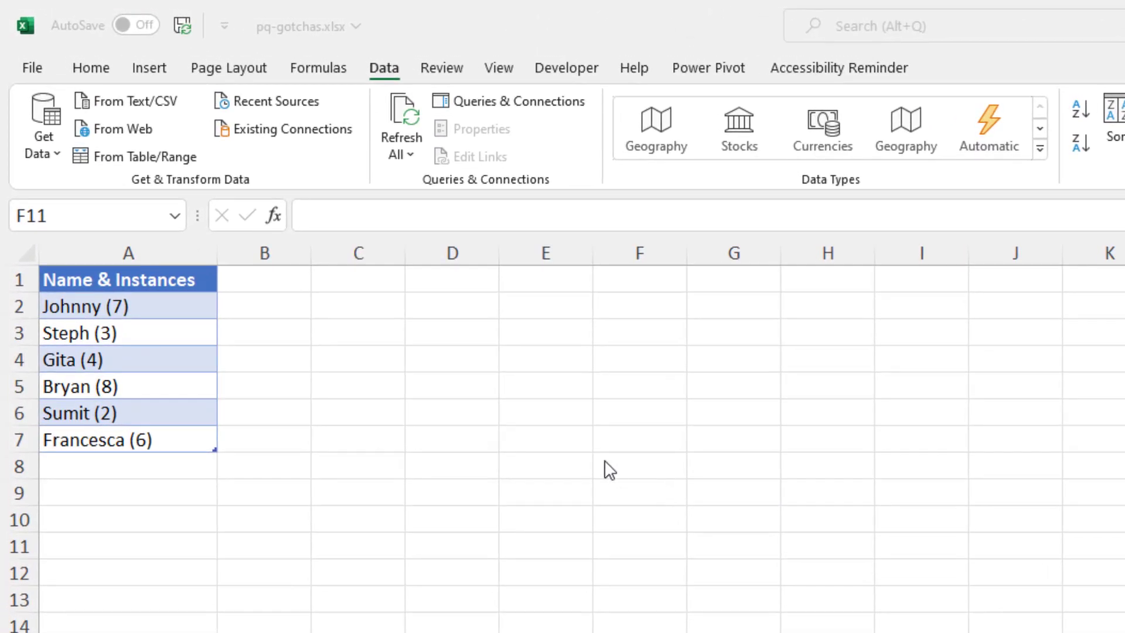
- Select a cell inside the Name & Instances table
left_click(197, 364)
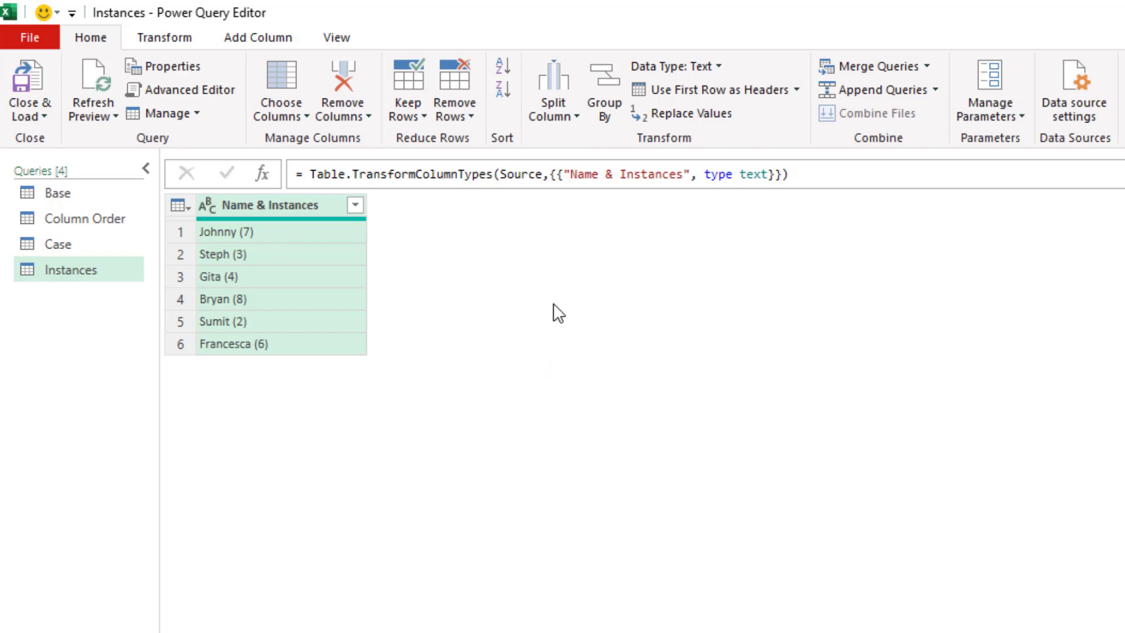
- Split Name & Instances by Space at each occurrence into two columns
left_click(569, 120)
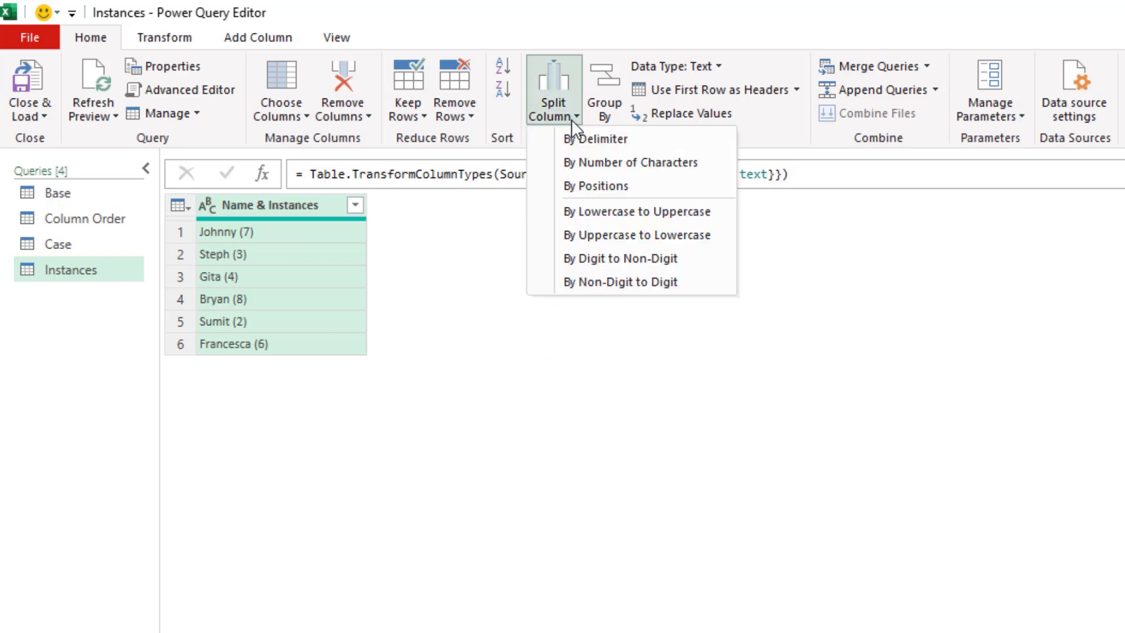
left_click(579, 140)
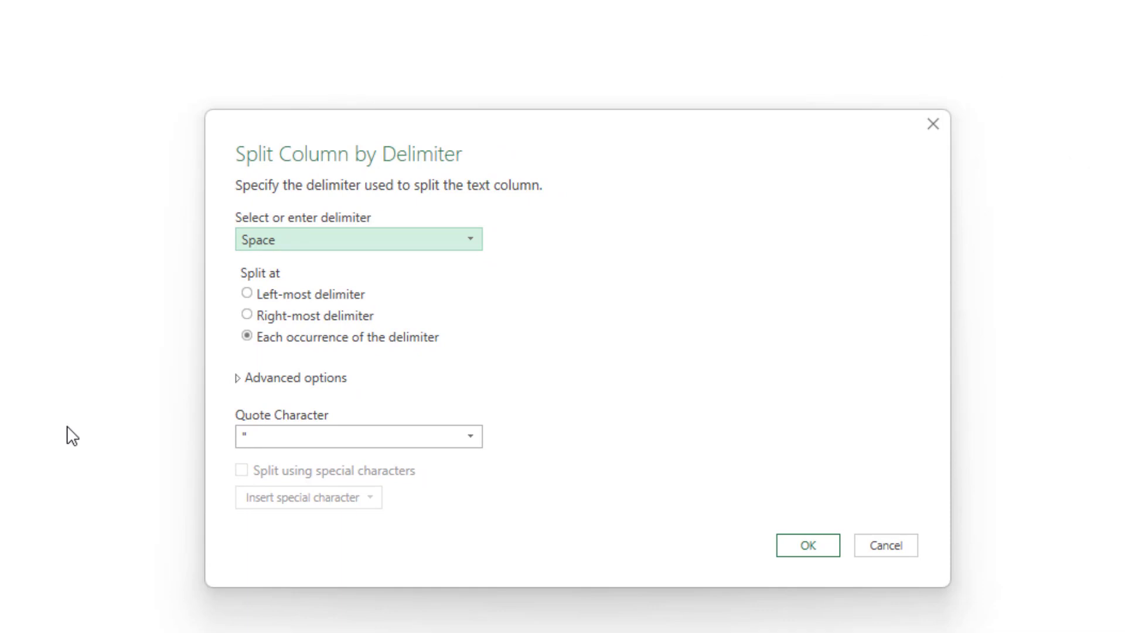
left_click(790, 554)
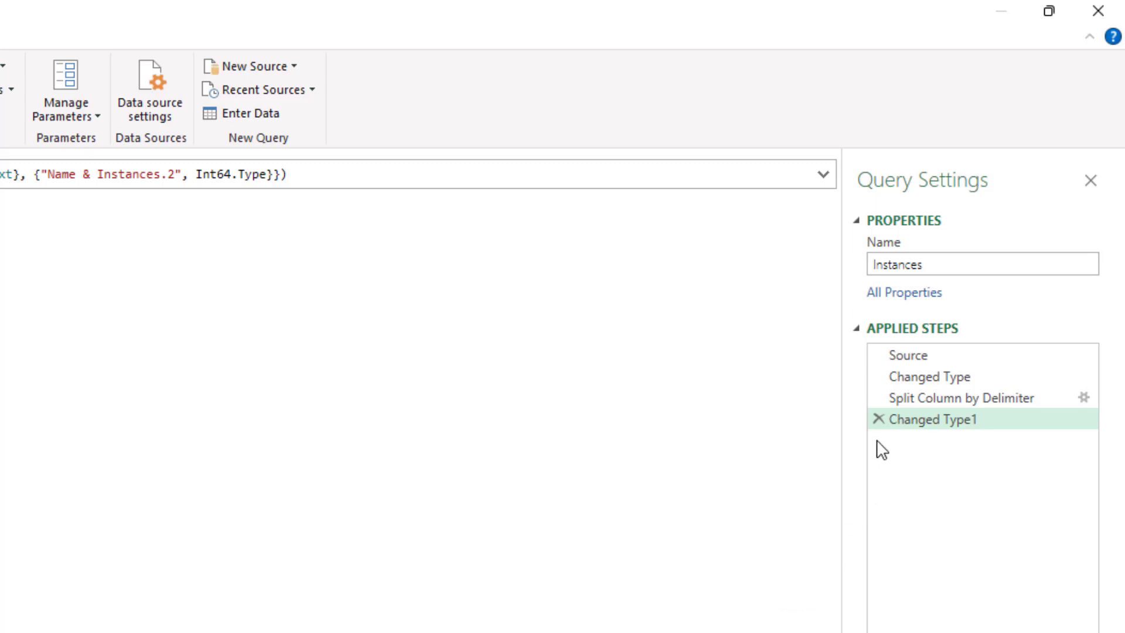
- Delete the Changed Type1 step from Applied Steps
left_click(879, 419)
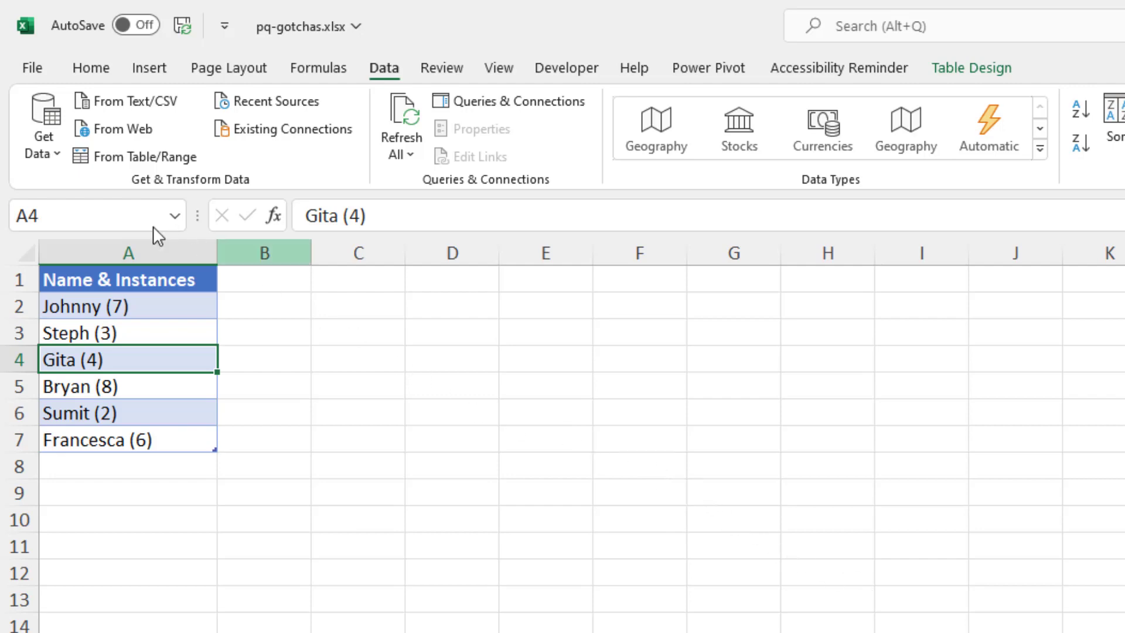
- Set global Type Detection to never detect column types and headers for unstructured sources
left_click(57, 154)
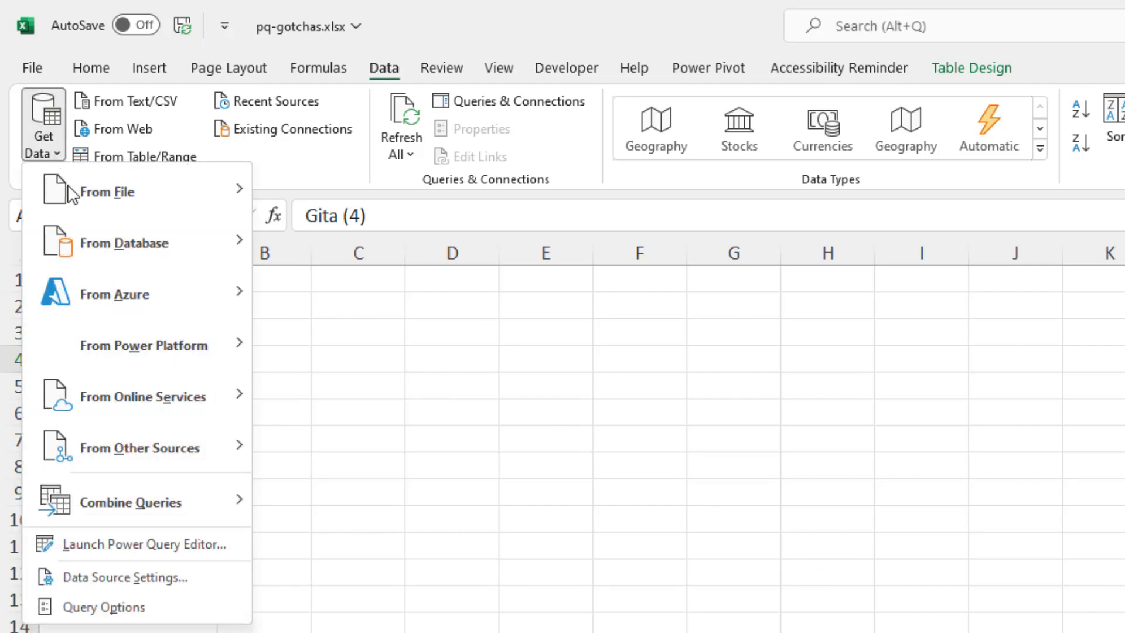
left_click(176, 603)
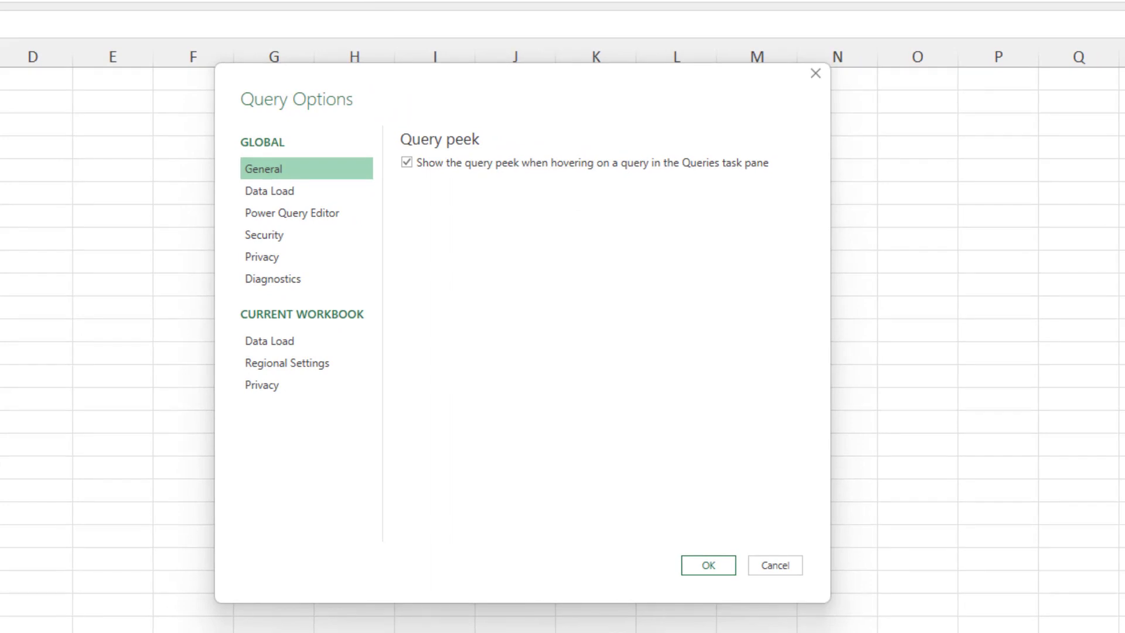
left_click(312, 198)
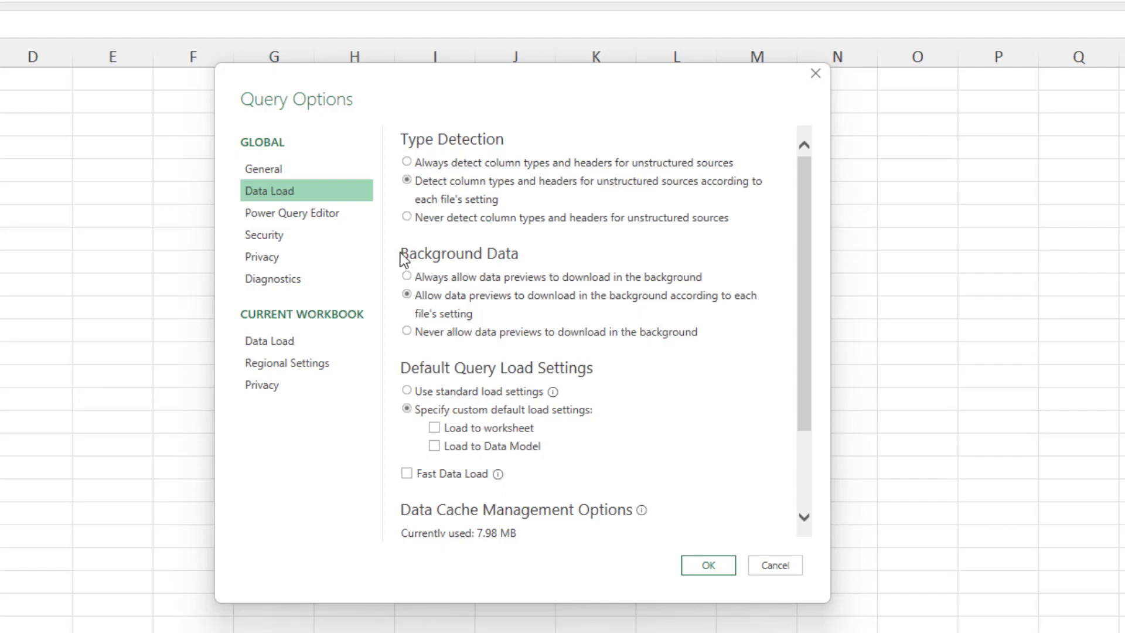
left_click(409, 218)
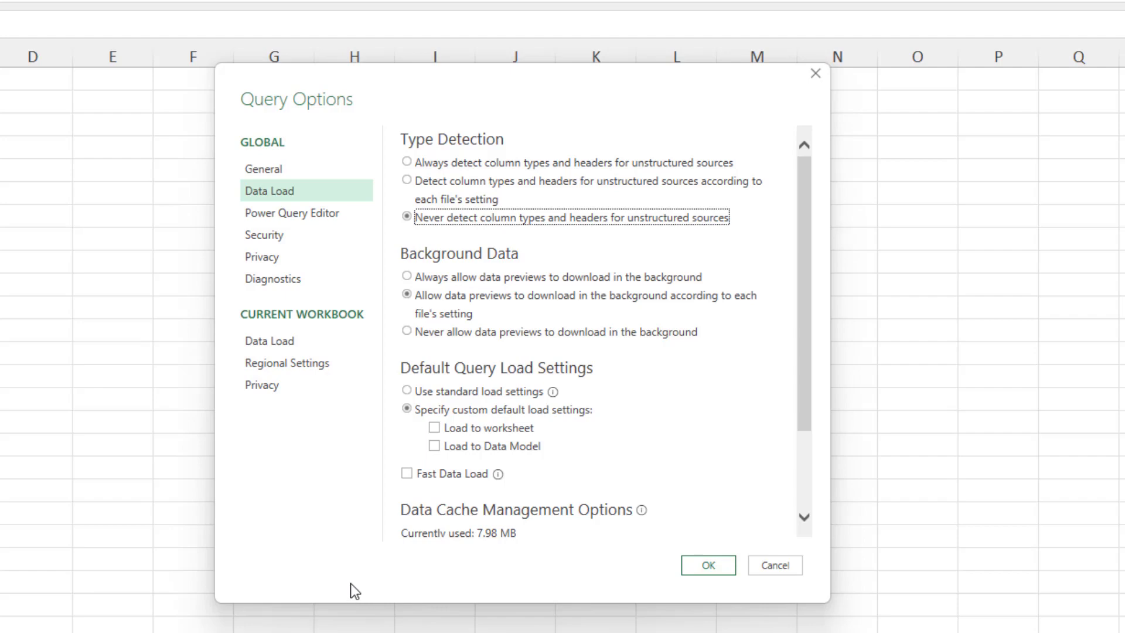
- Apply the new query options, then split Name & Instances at each space
left_click(687, 569)
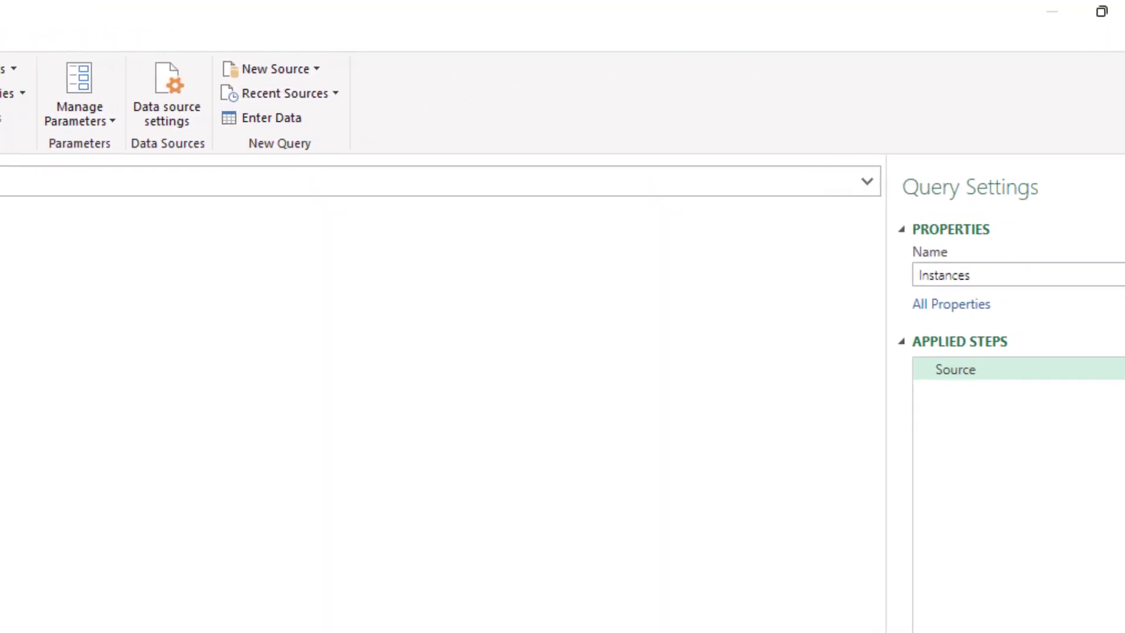
left_click(585, 124)
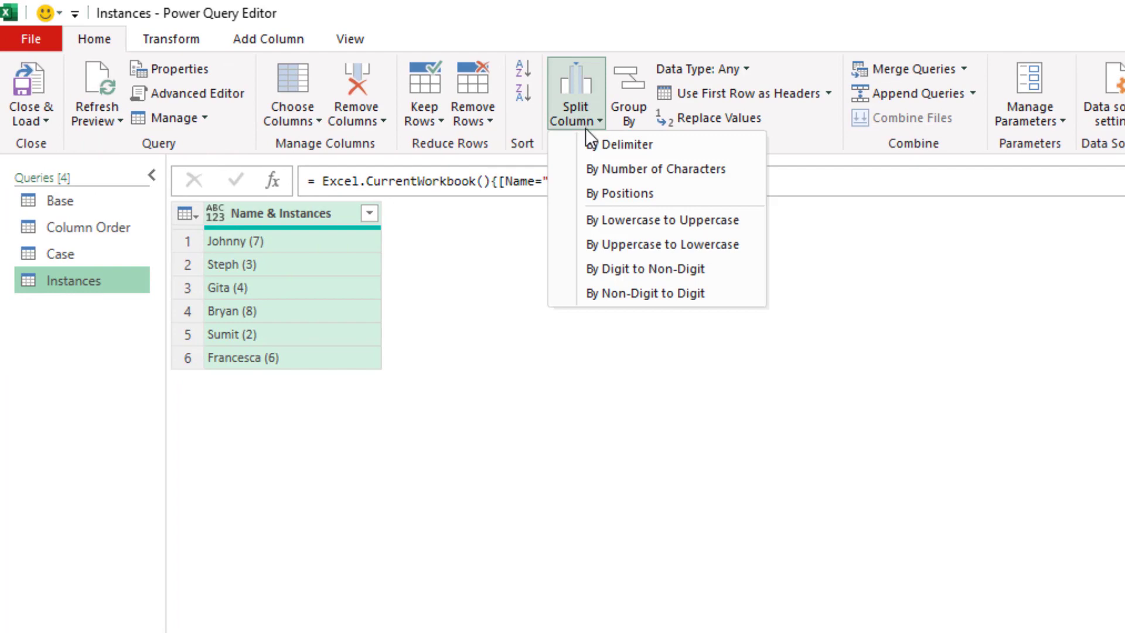
left_click(621, 144)
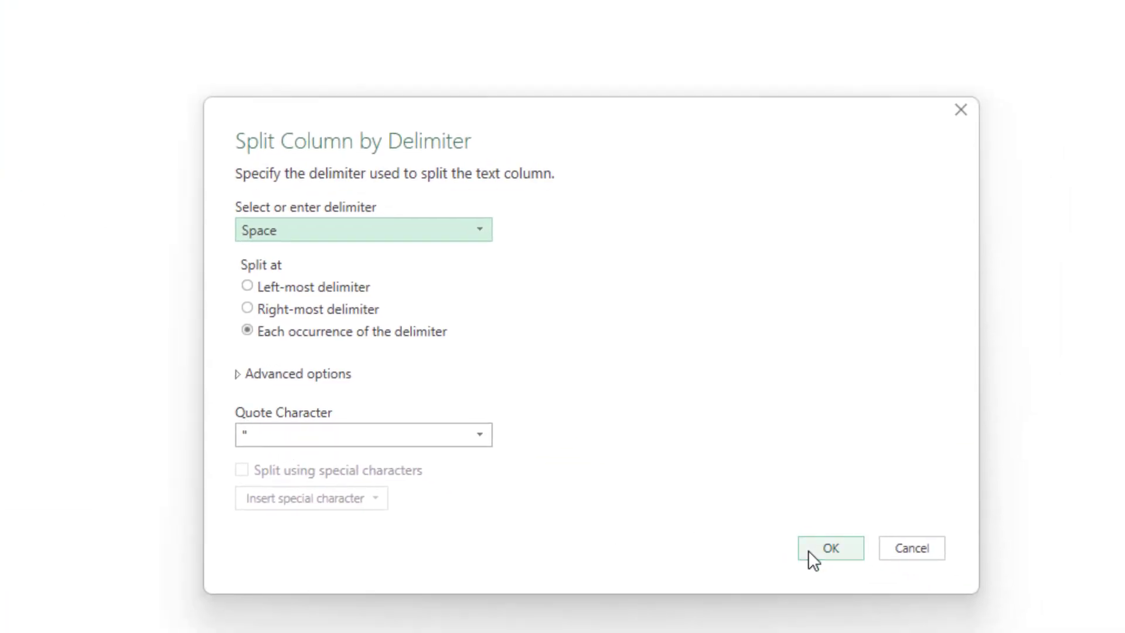
left_click(808, 550)
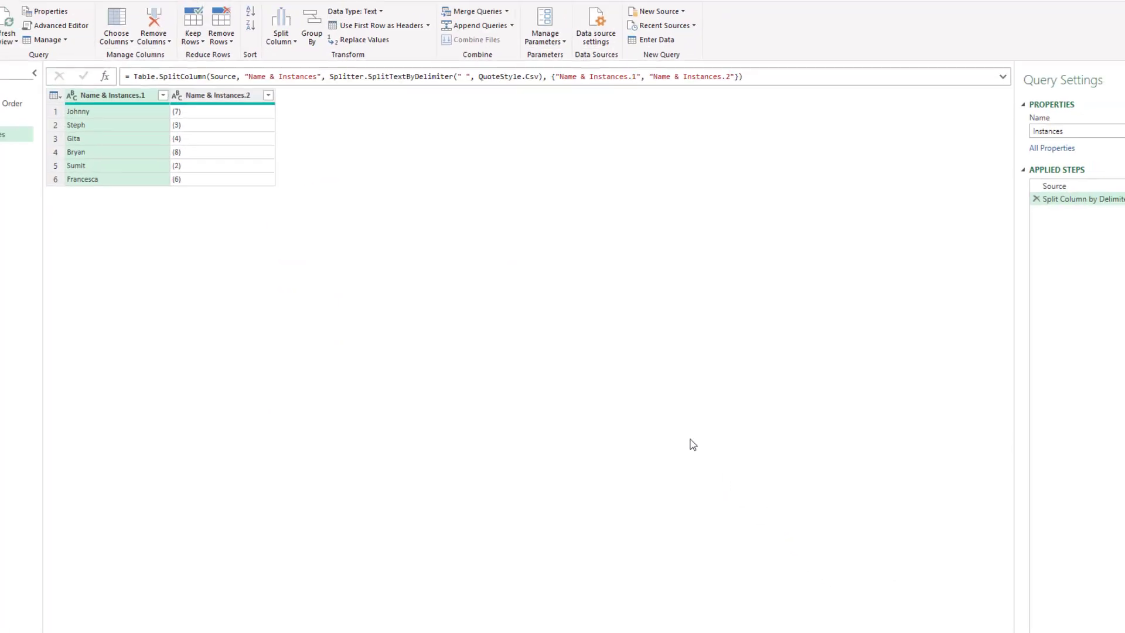